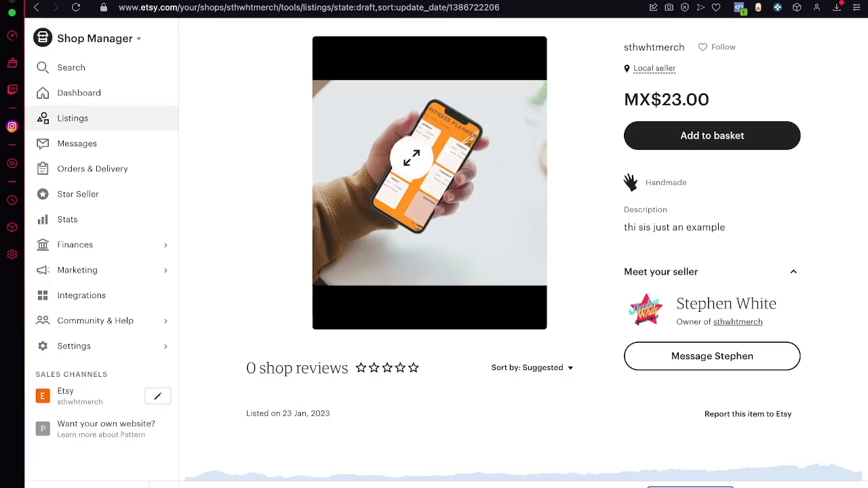
- Enlarge the fitness planner photo in the draft listing's preview, close it and look over the listing page
left_click(406, 151)
scroll(572, 411, "down", 5)
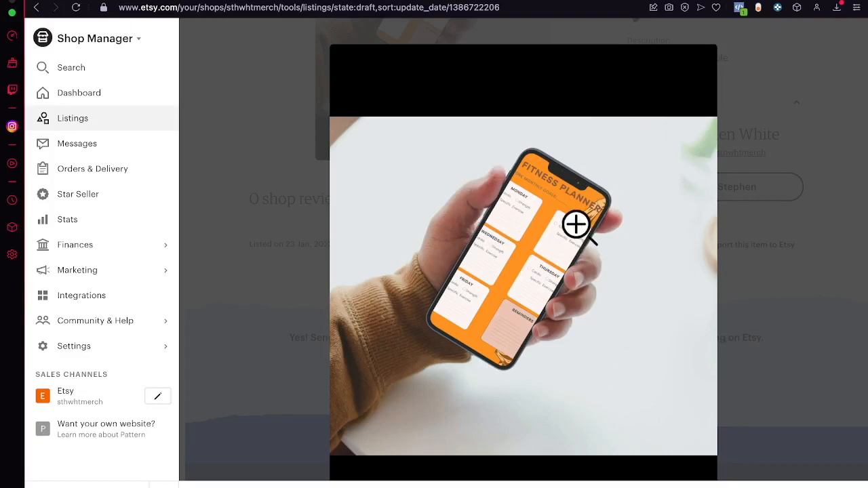
left_click(818, 330)
scroll(798, 211, "up", 3)
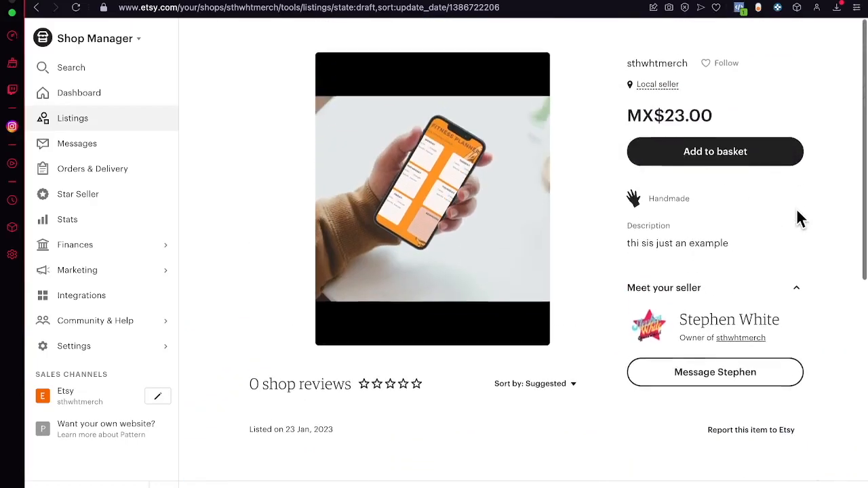
scroll(797, 219, "down", 1)
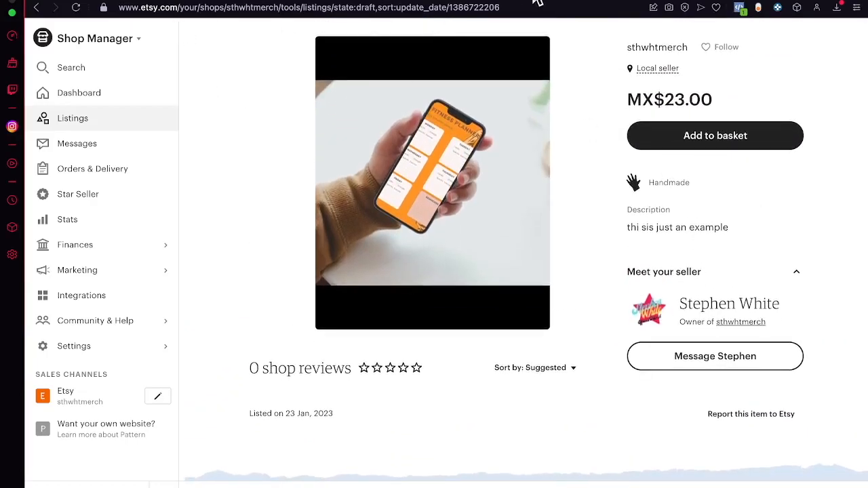
- Open etsy.com in a new browser tab and go from the shop dashboard to the Etsy marketplace home page
key("super+t")
type("etsy.com")
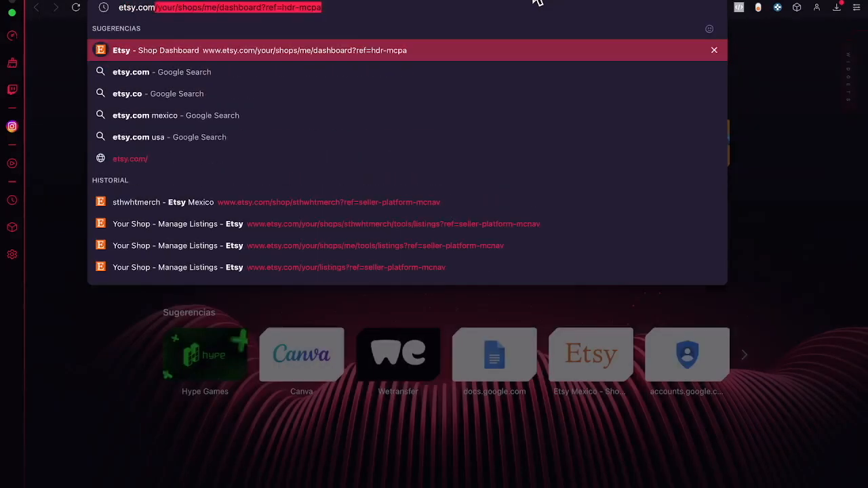
key("Return")
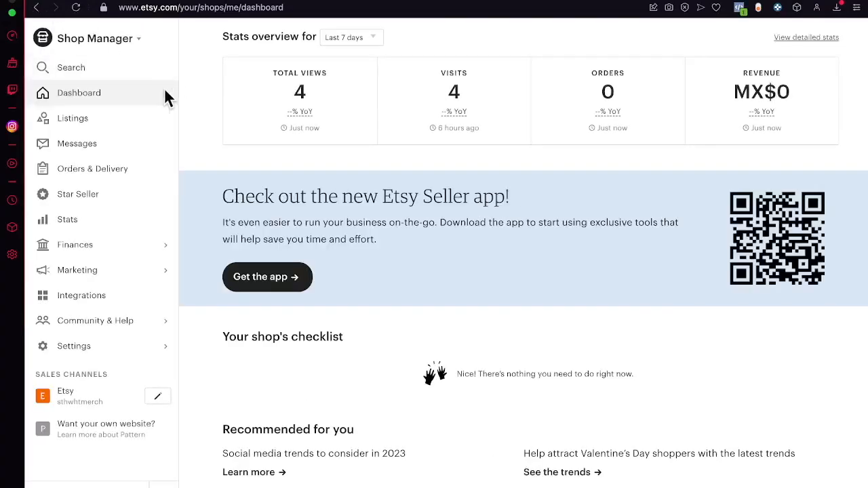
left_click(80, 50)
left_click(87, 99)
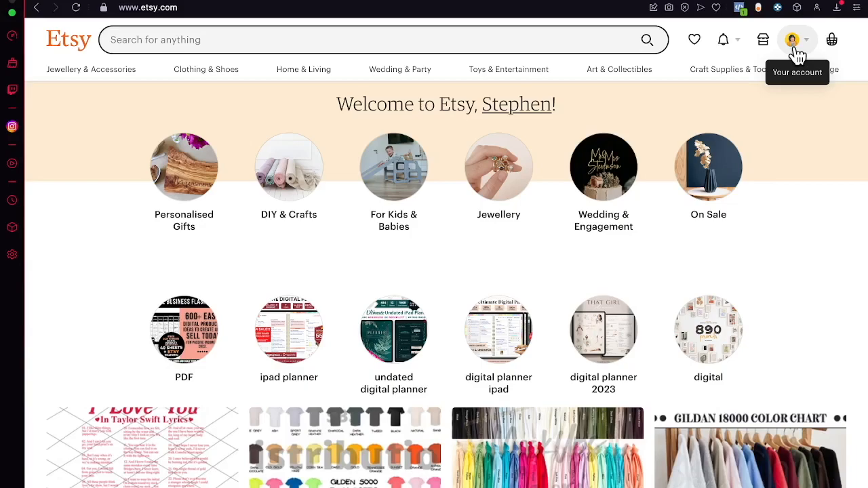
- Start a new listing from the shop's Listings page and look through its photo, video and details sections
left_click(768, 44)
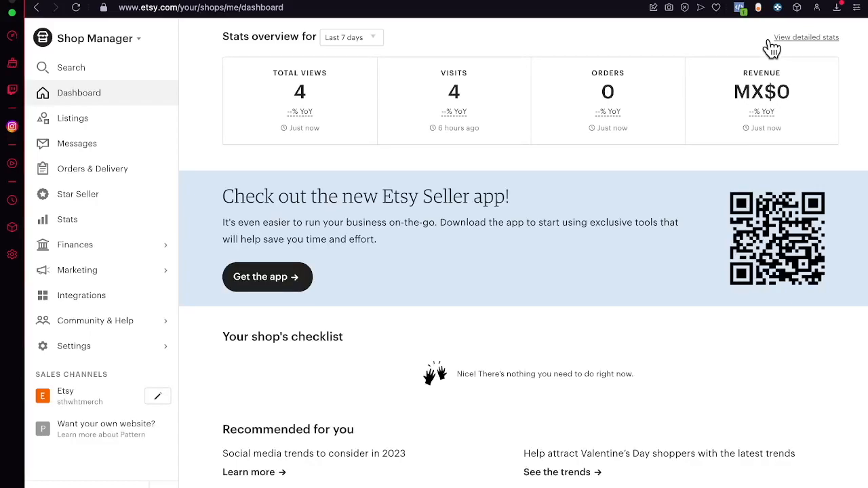
left_click(100, 129)
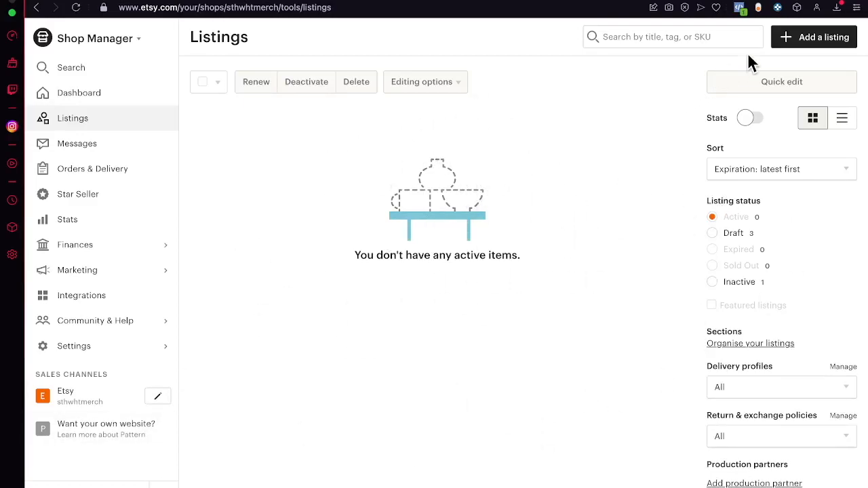
left_click(781, 40)
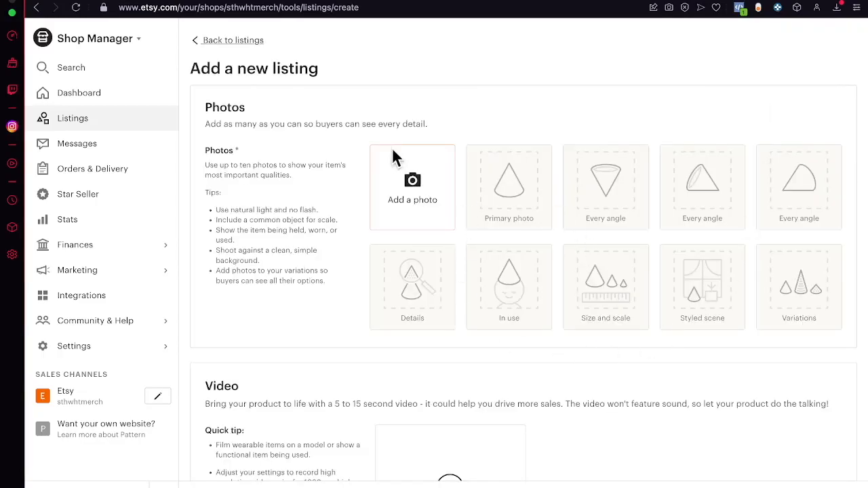
scroll(461, 279, "down", 3)
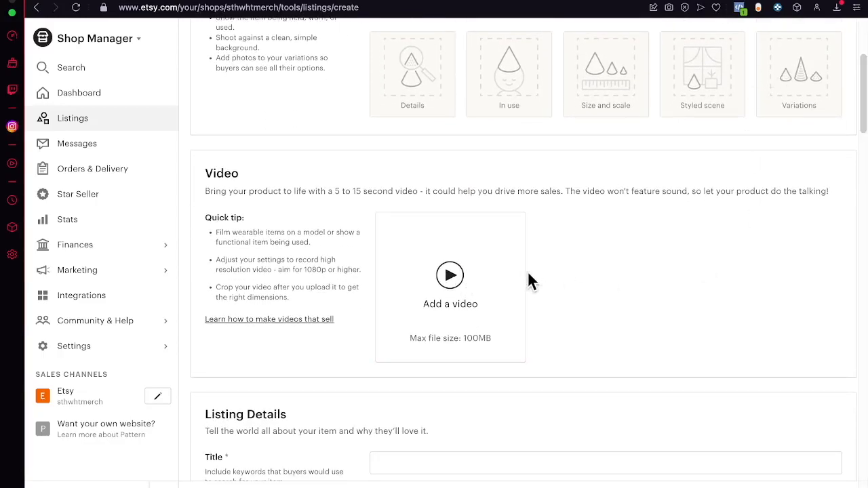
scroll(603, 258, "down", 4)
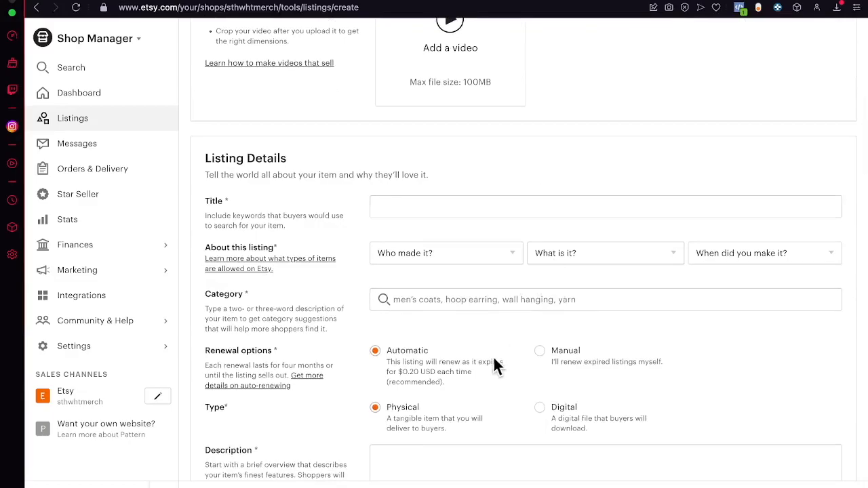
scroll(483, 369, "down", 20)
scroll(484, 373, "up", 10)
scroll(483, 370, "up", 15)
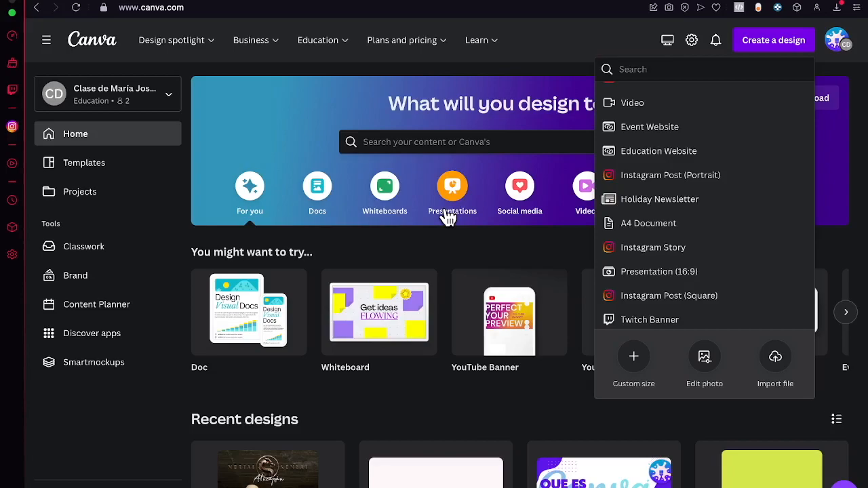
- Browse the suggested design types offered for a new design in Canva
left_click(789, 39)
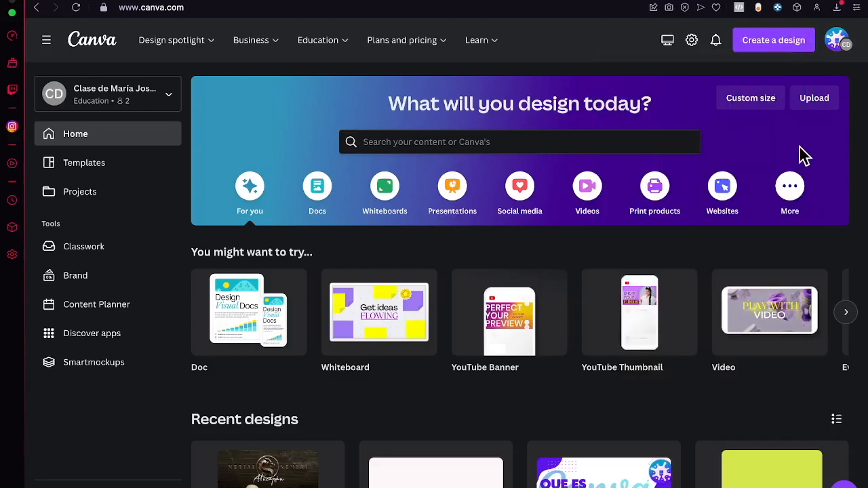
left_click(782, 44)
scroll(708, 300, "down", 4)
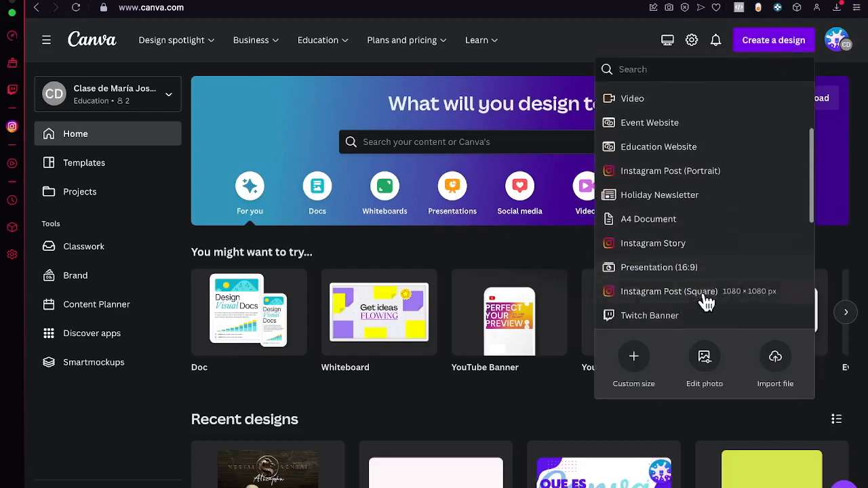
scroll(739, 289, "down", 5)
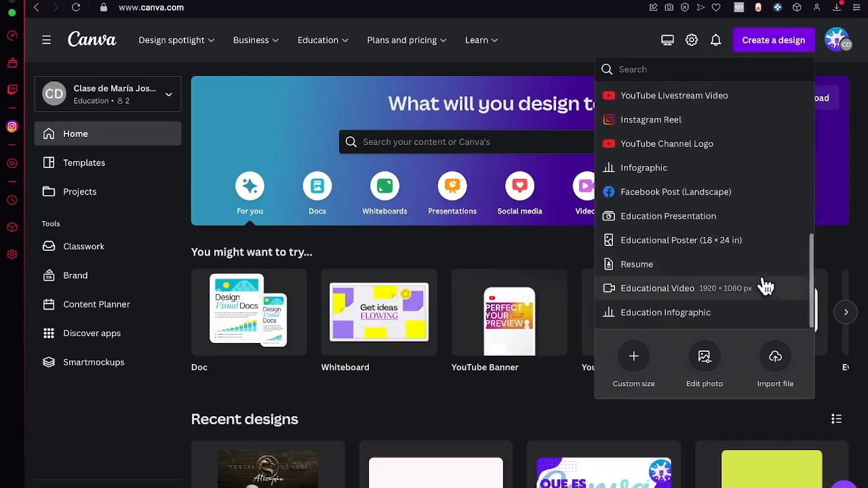
scroll(736, 160, "up", 1)
scroll(736, 160, "up", 8)
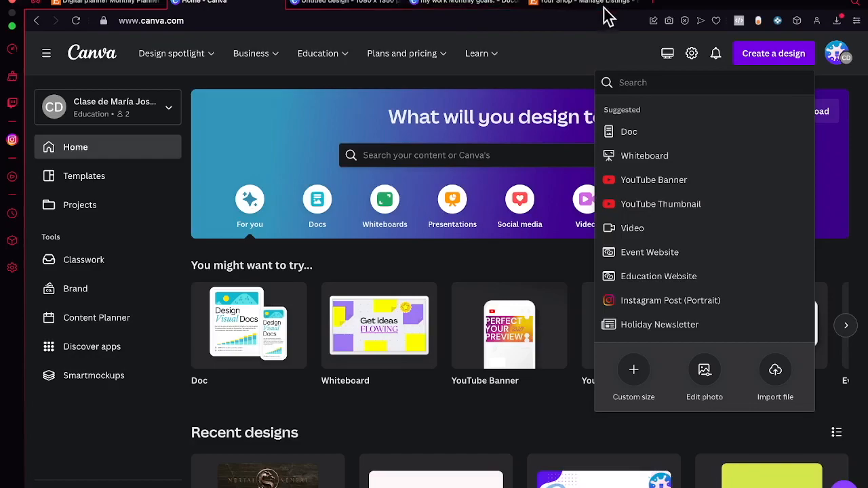
- Switch back to Etsy to review the new listing's details form and the digital planner listing preview
left_click(604, 5)
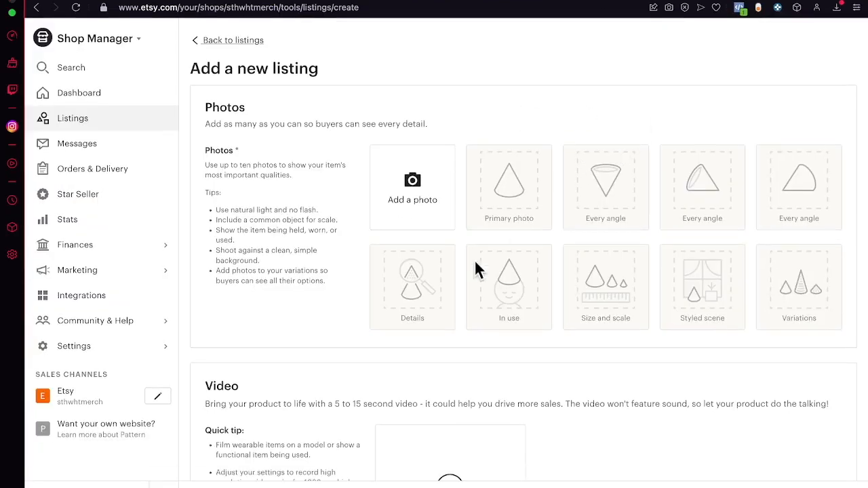
scroll(407, 237, "down", 10)
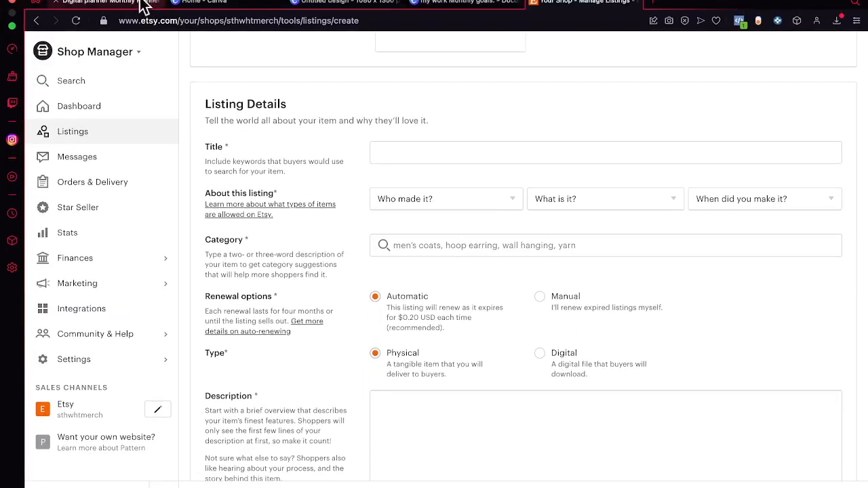
left_click(136, 2)
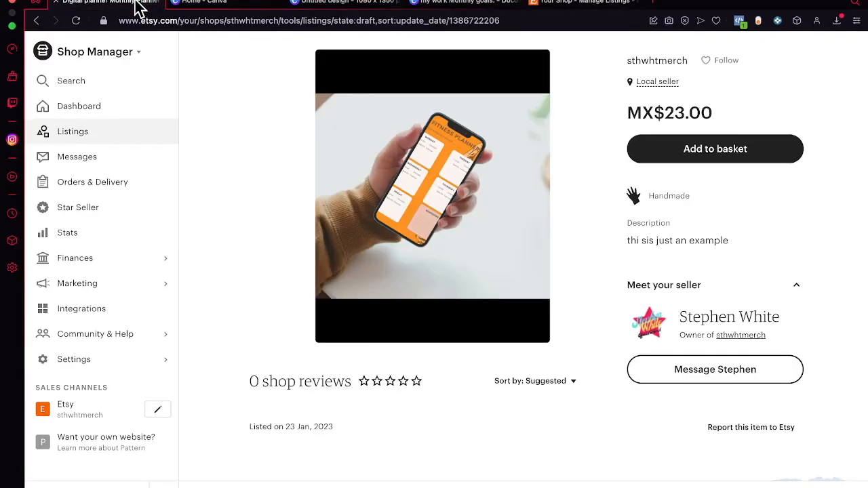
- Return to Canva and create a new custom-size design of 1920 × 1080 px
left_click(193, 4)
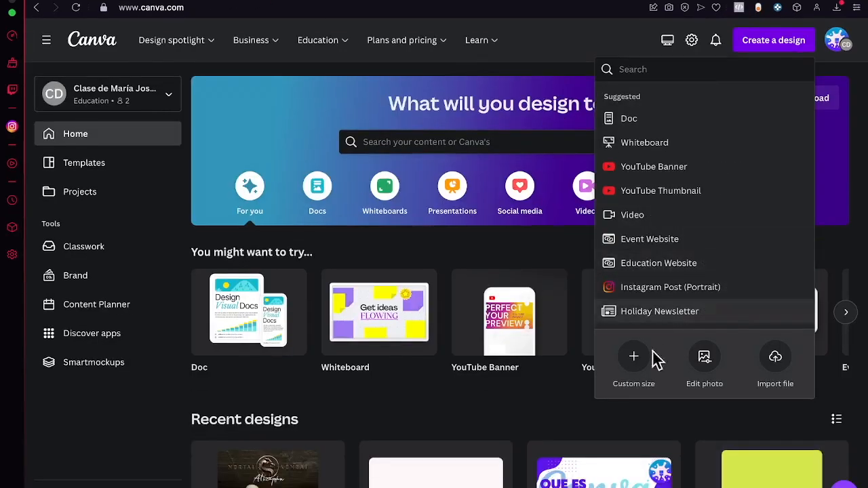
left_click(635, 367)
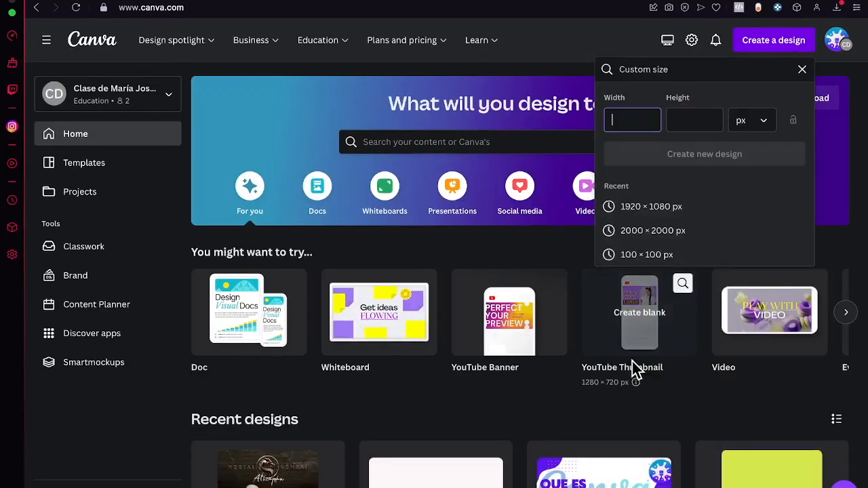
left_click(664, 213)
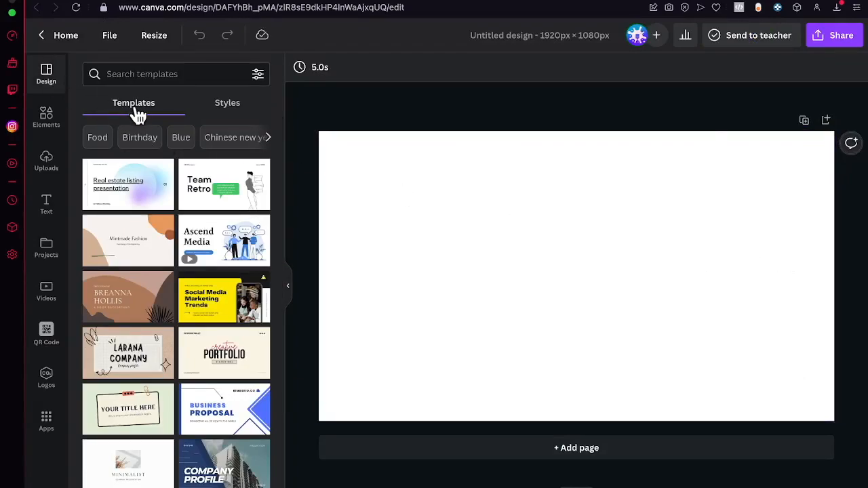
- Search the design templates for "digital planner"
left_click(176, 74)
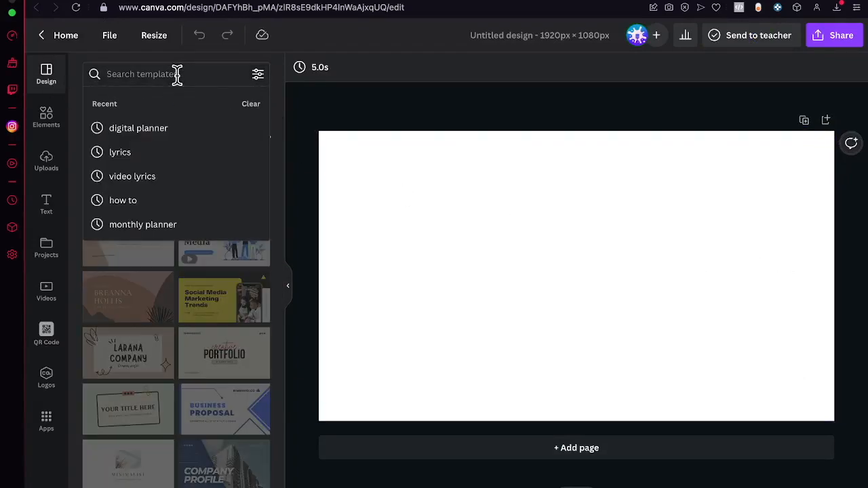
type("digital ")
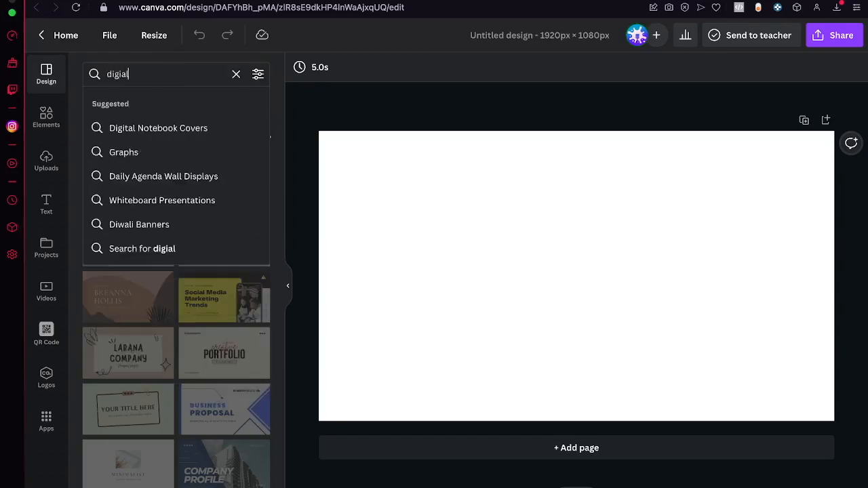
type("planner")
key("Return")
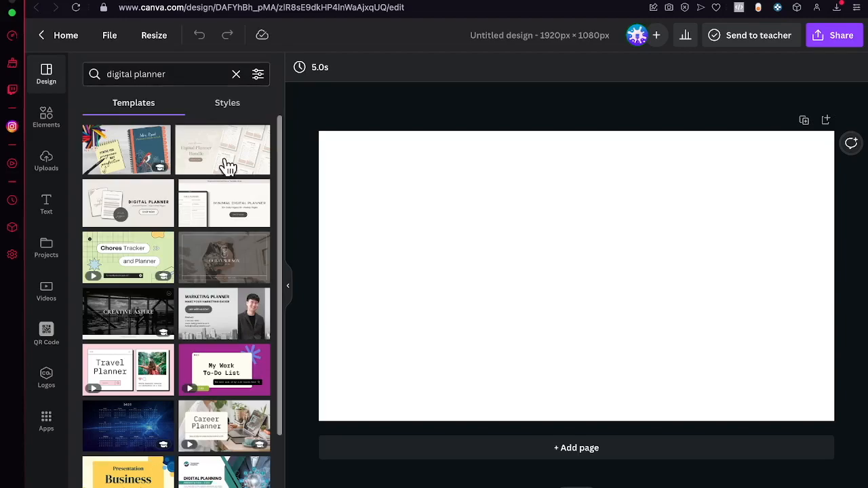
- Apply the beige "Digital Planner" template with the 450+ pages badge to the page and delete all its elements
scroll(160, 330, "down", 3)
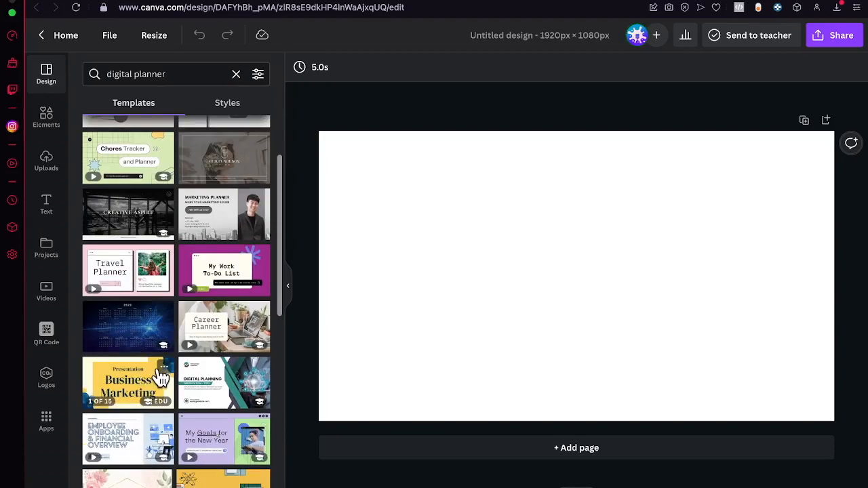
scroll(149, 384, "down", 3)
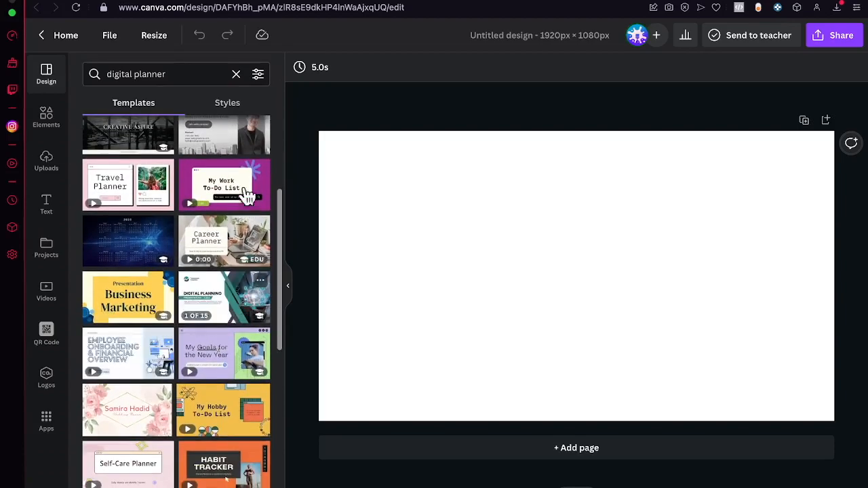
scroll(238, 234, "down", 8)
scroll(238, 234, "down", 2)
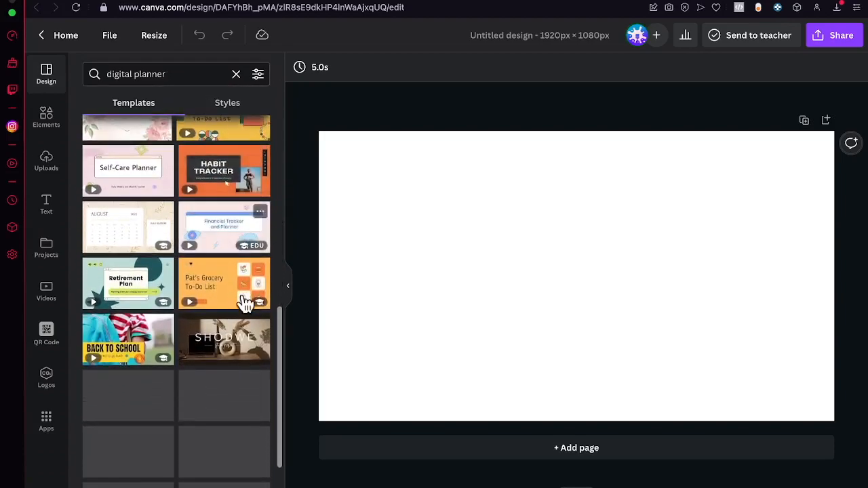
scroll(244, 299, "up", 10)
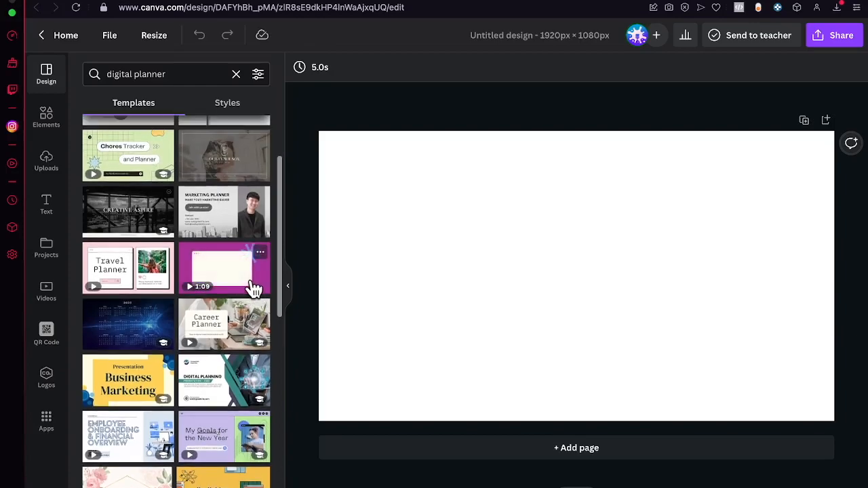
scroll(249, 278, "up", 3)
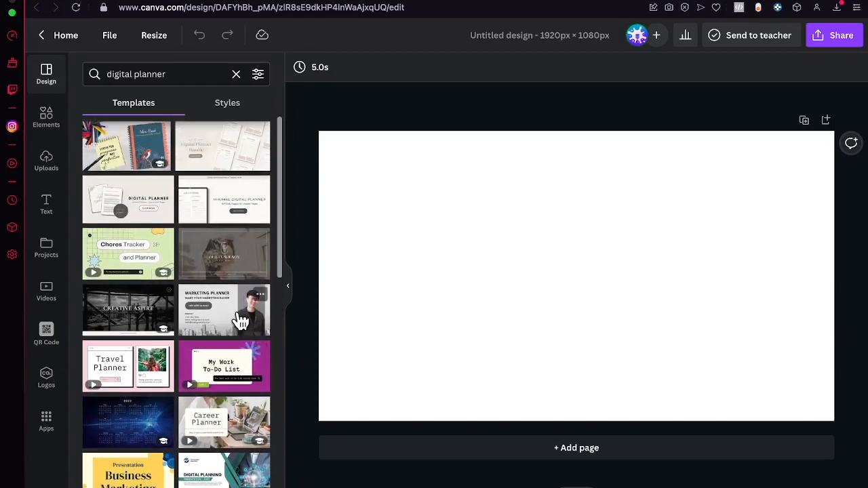
left_click(148, 214)
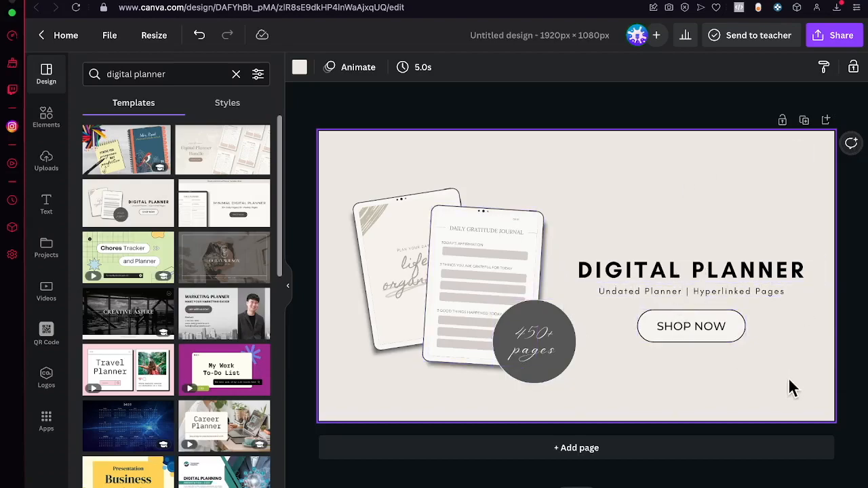
left_click_drag(855, 401, 318, 155)
key("Delete")
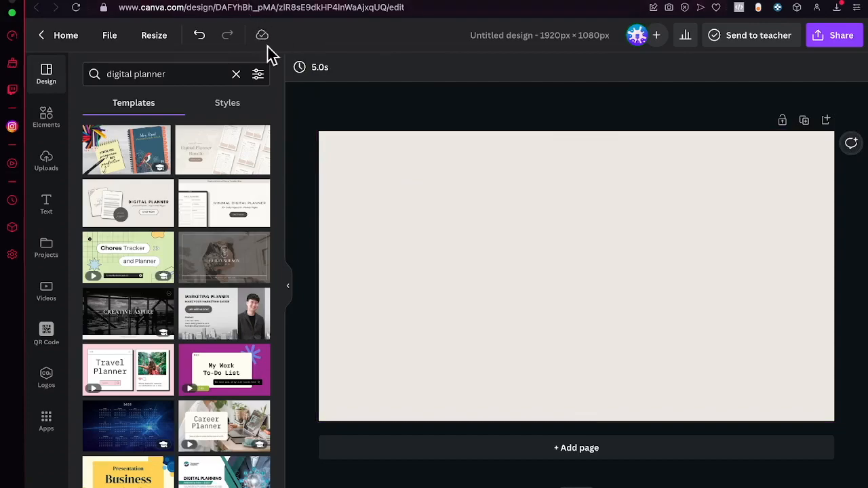
- Browse the remaining "digital planner" results and search the design templates for "monthly planner"
scroll(226, 333, "down", 5)
scroll(224, 334, "down", 5)
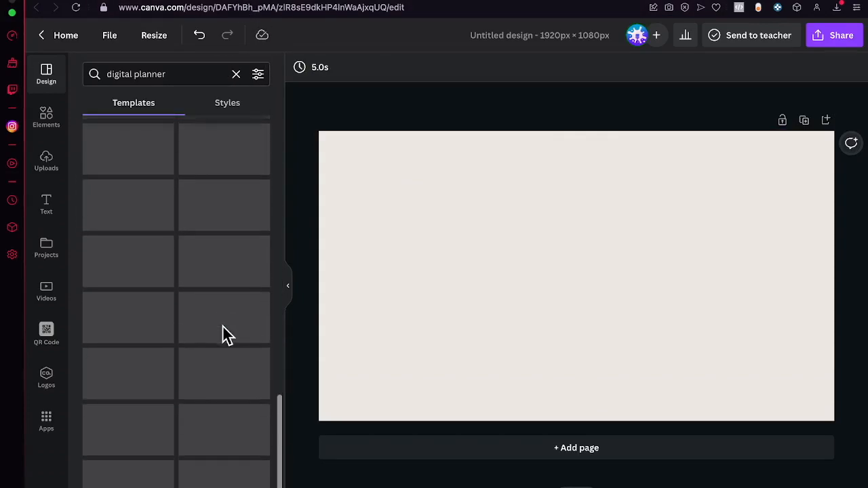
left_click(173, 76)
triple_click(171, 77)
type("monthly pp")
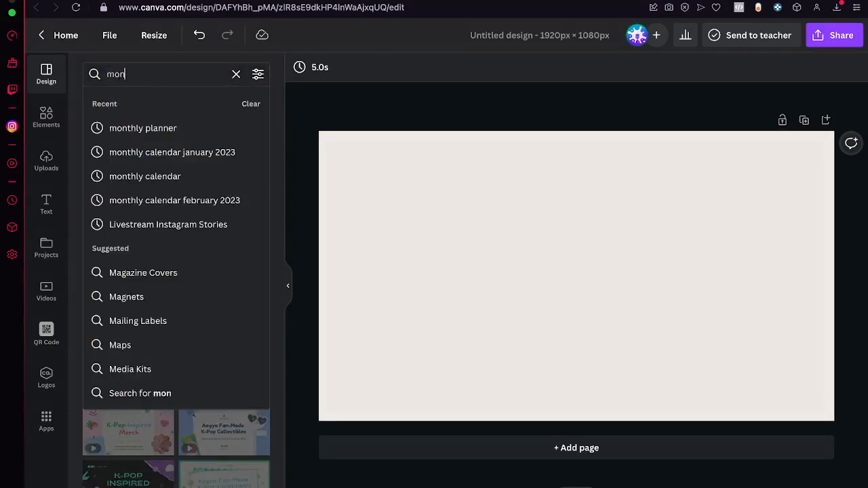
key("BackSpace")
type("lanner")
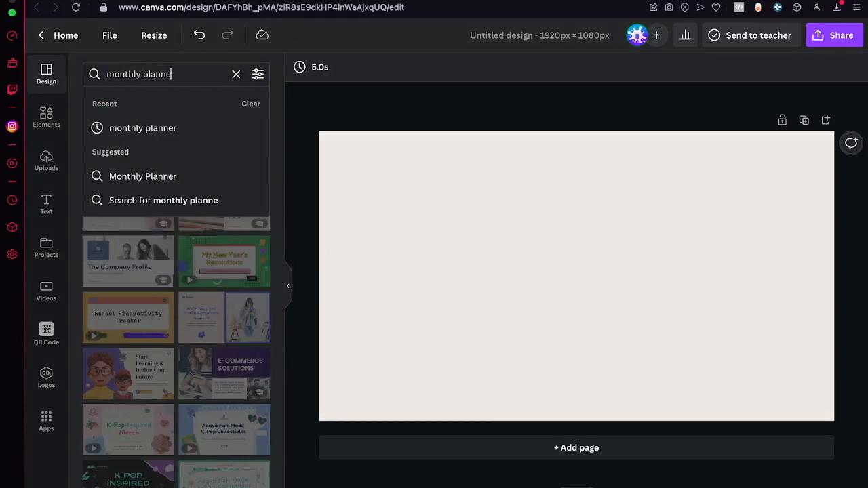
key("Return")
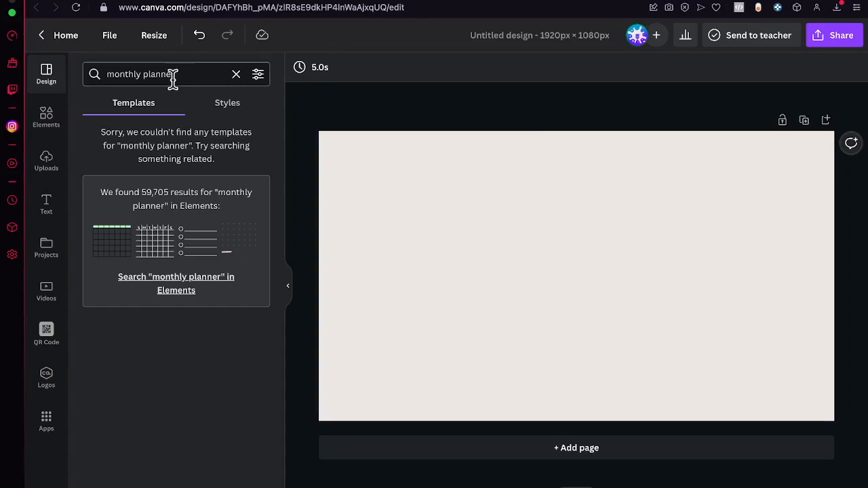
- Return to the Canva home page and search all templates for "digital planner"
left_click(220, 1)
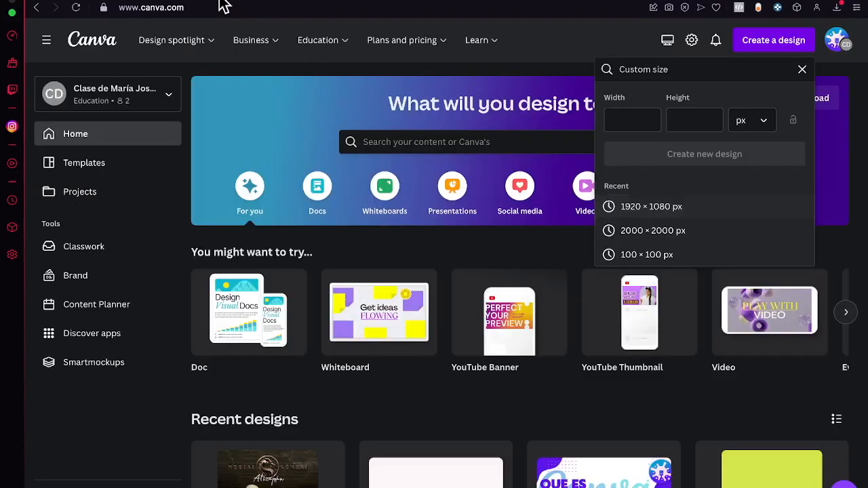
left_click(401, 144)
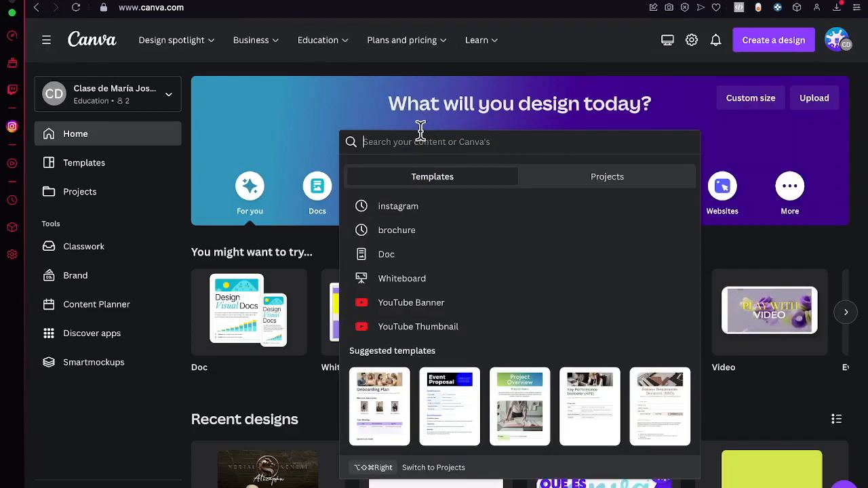
type("digital planner")
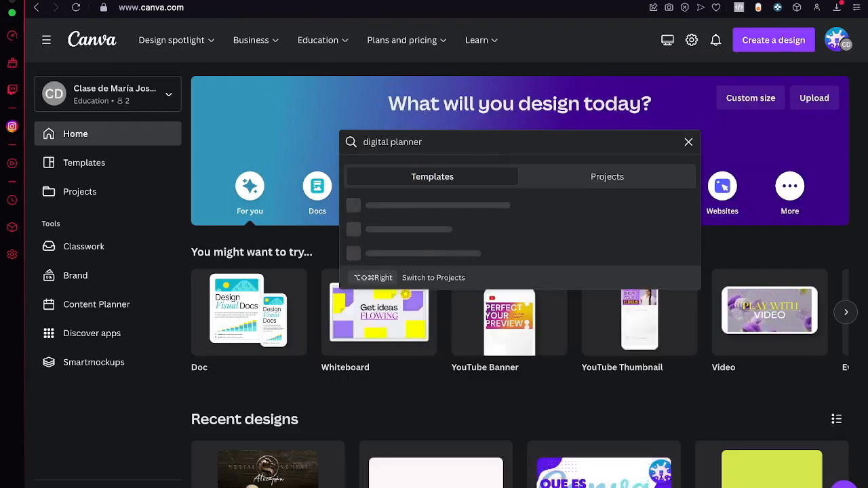
key("Return")
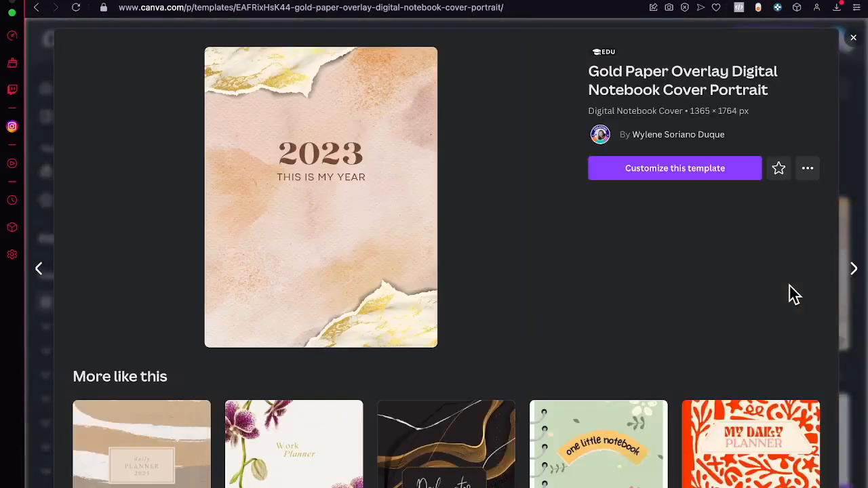
- Close the gold paper notebook cover preview and open the Pink Minimalist Digital Printable Daily Planner template for customizing
scroll(538, 333, "down", 3)
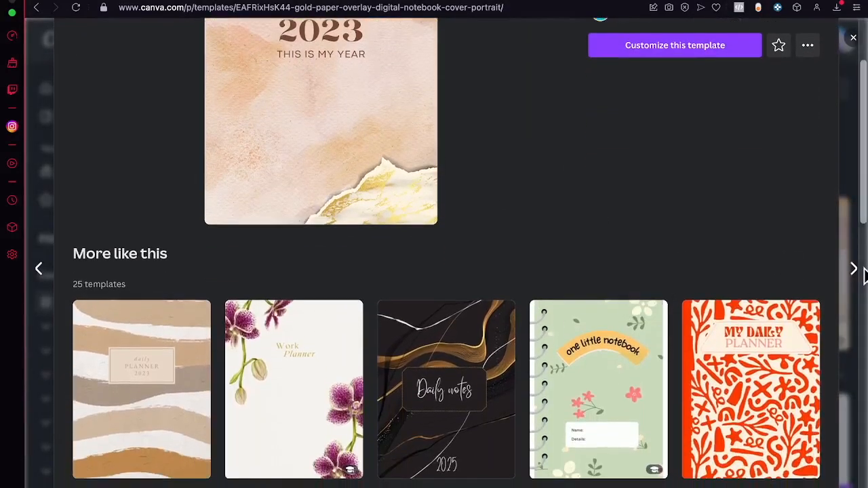
left_click(855, 252)
scroll(584, 255, "down", 5)
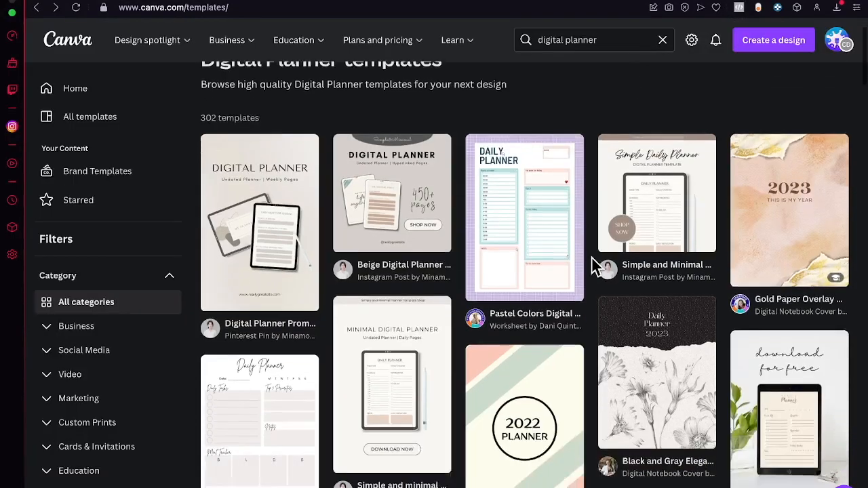
left_click(252, 273)
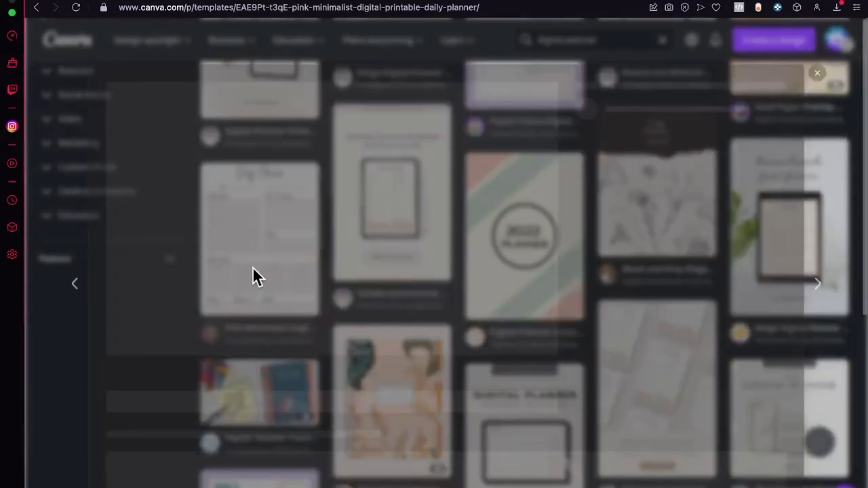
left_click(722, 157)
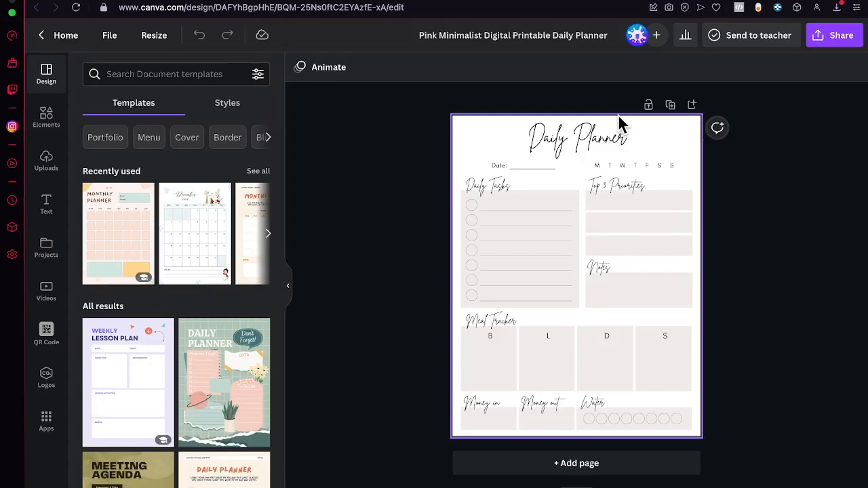
- Change the daily planner page's background to a custom dark navy blue, about #121D3D
scroll(721, 184, "up", 5)
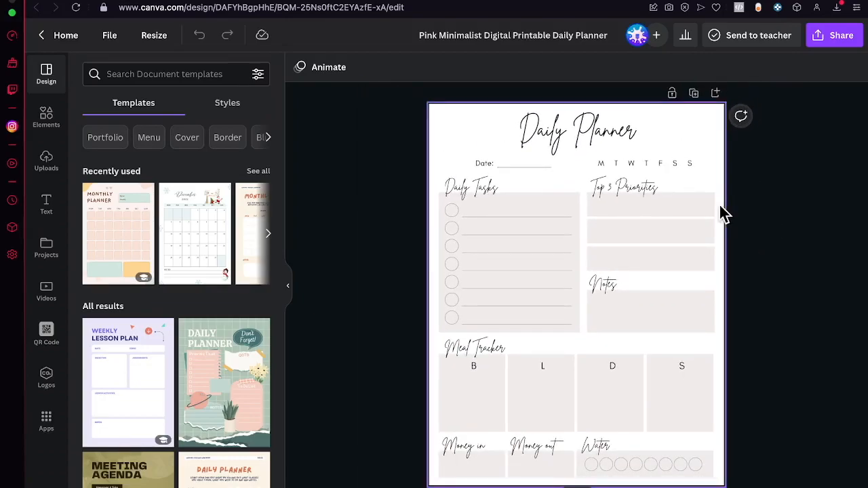
left_click(450, 145)
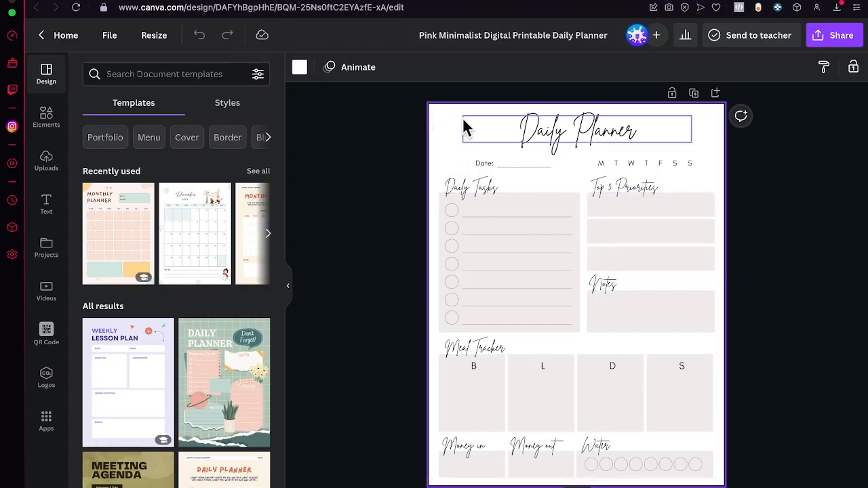
left_click(301, 72)
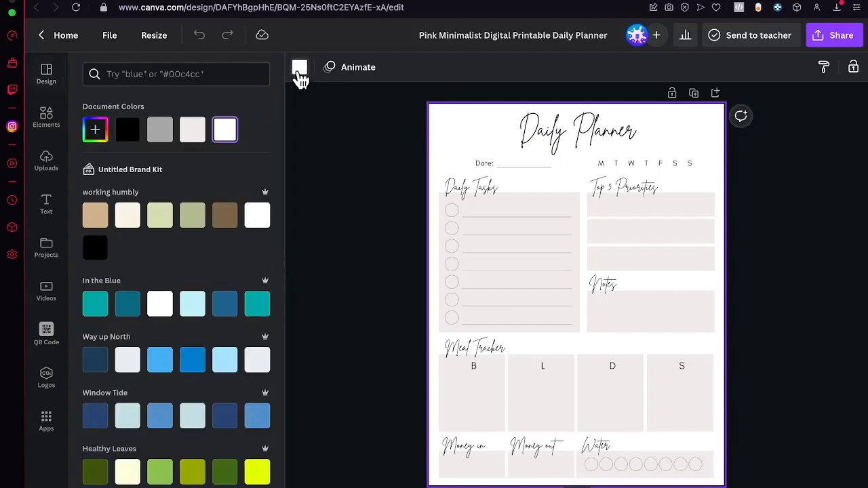
left_click(98, 134)
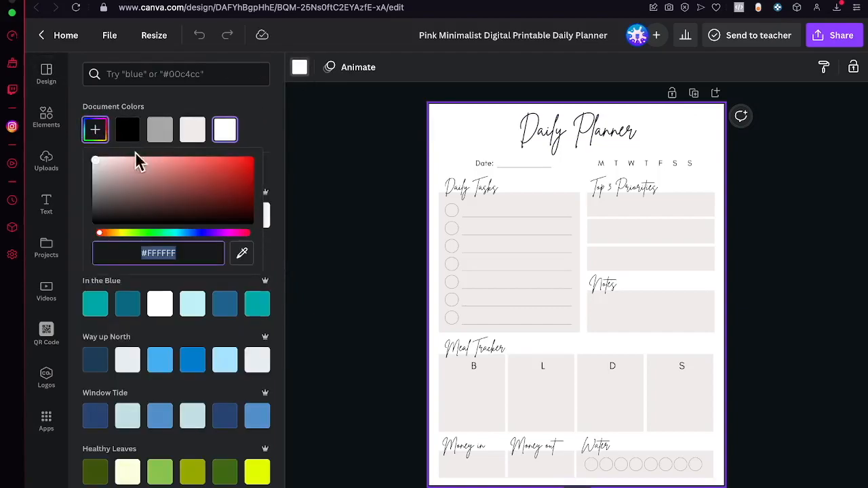
left_click_drag(209, 233, 193, 243)
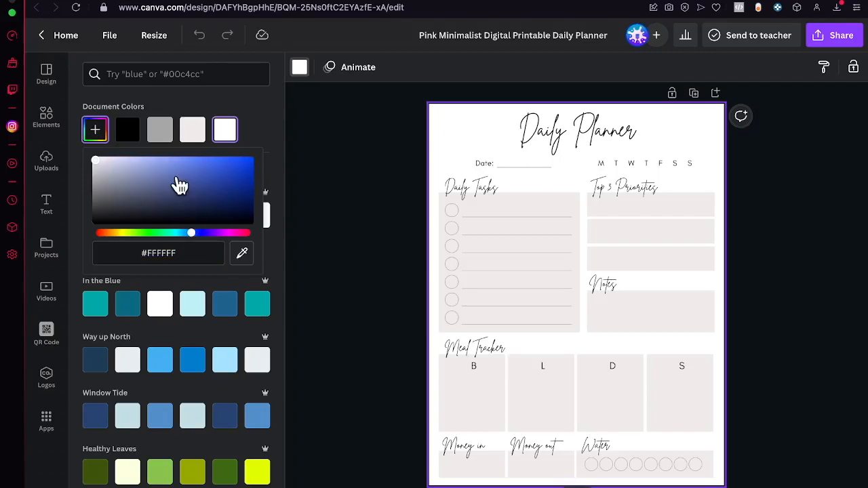
left_click_drag(166, 166, 232, 200)
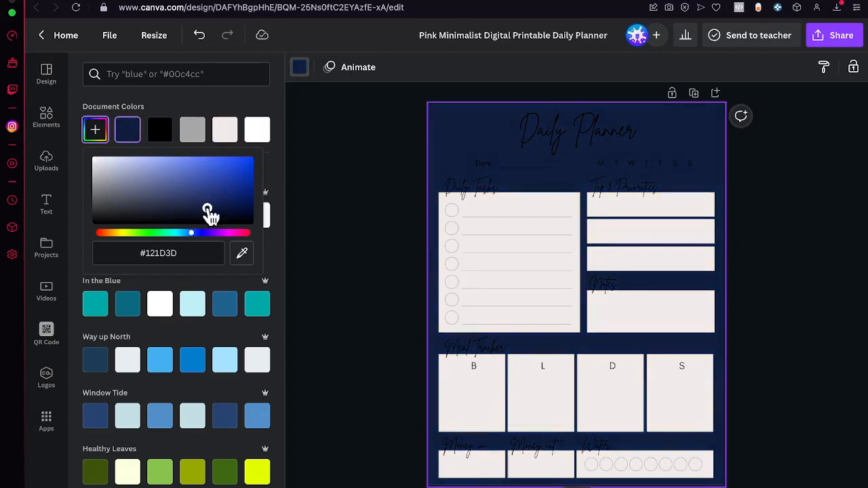
key("Escape")
- Select everything on the planner page and recolor all the text to the document's off-white
left_click_drag(366, 113, 799, 477)
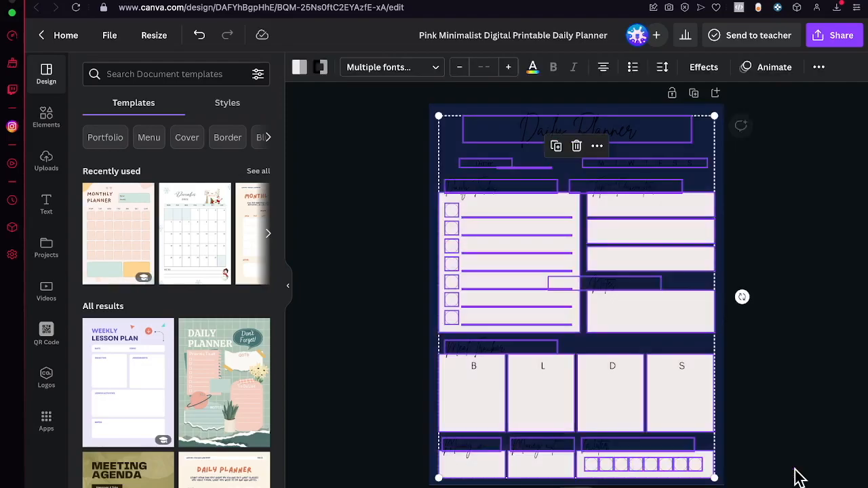
left_click(534, 70)
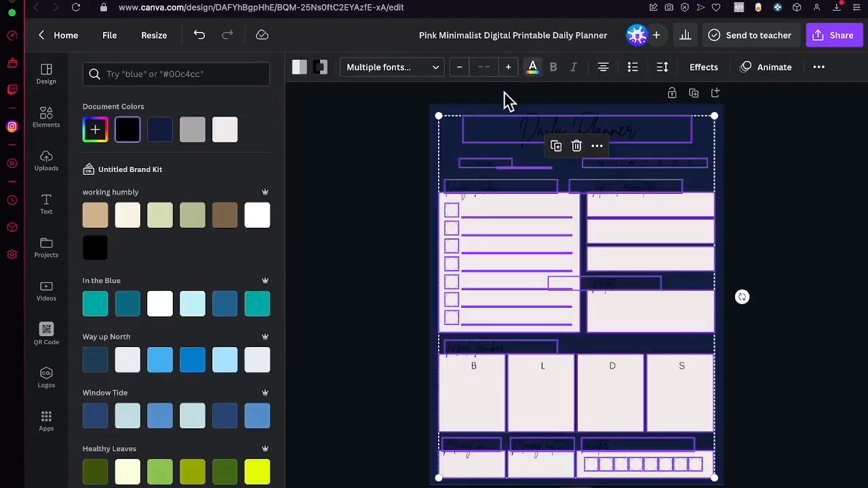
left_click(225, 129)
left_click(513, 215)
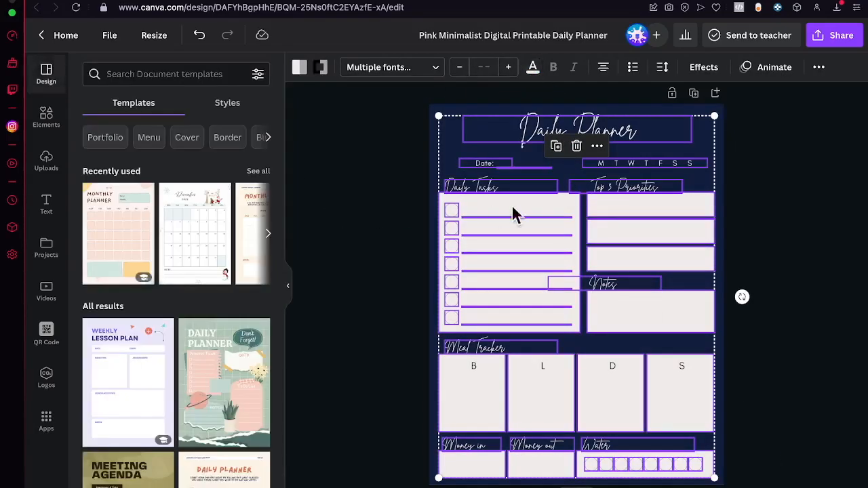
left_click(813, 235)
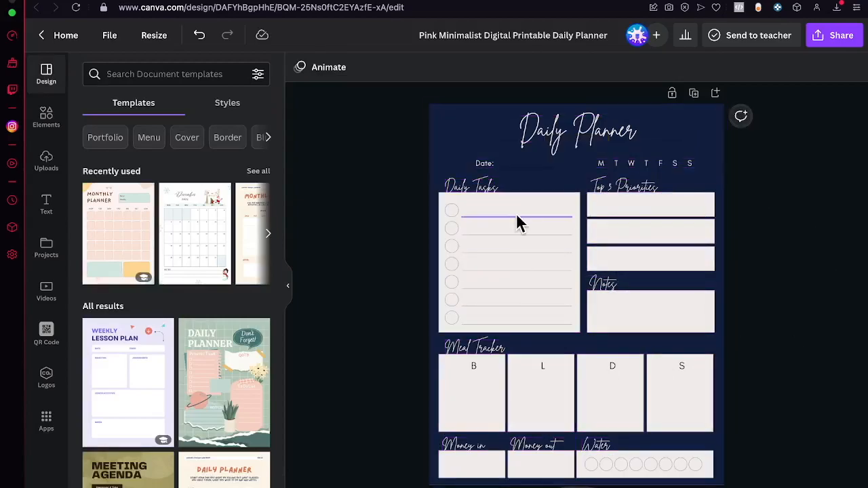
- Search the elements for "stars universe" and limit the results to graphics
left_click(46, 121)
left_click(160, 74)
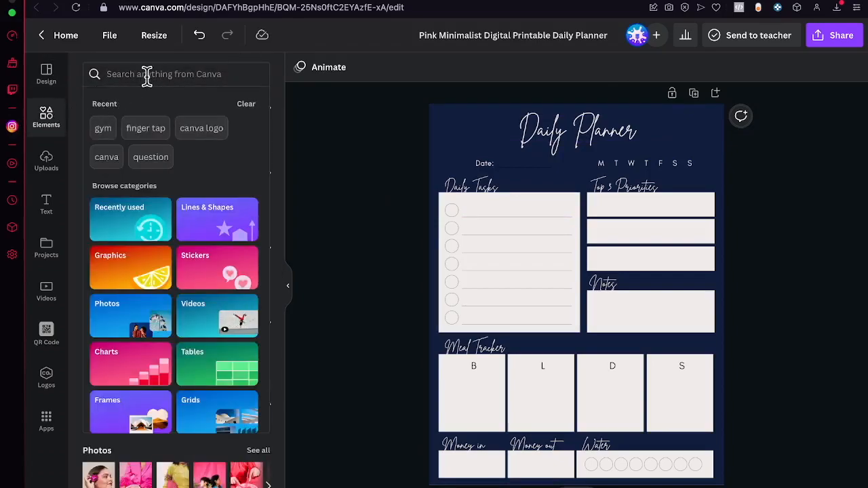
type("stars")
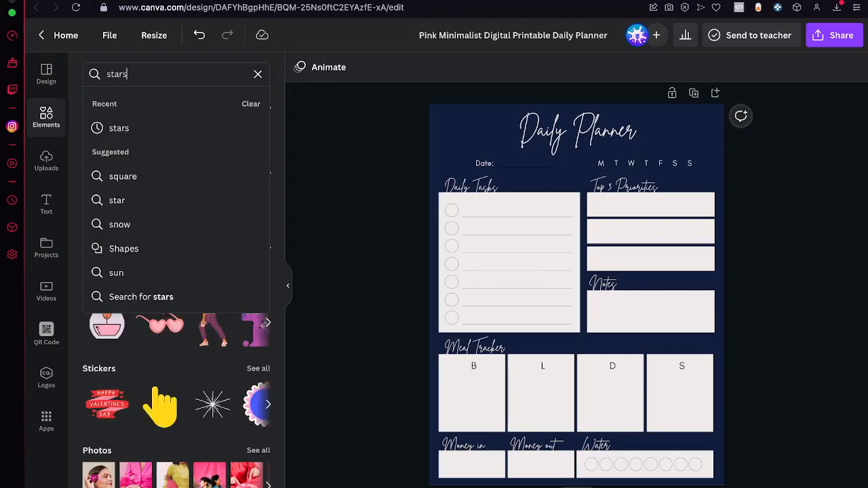
type(" universe")
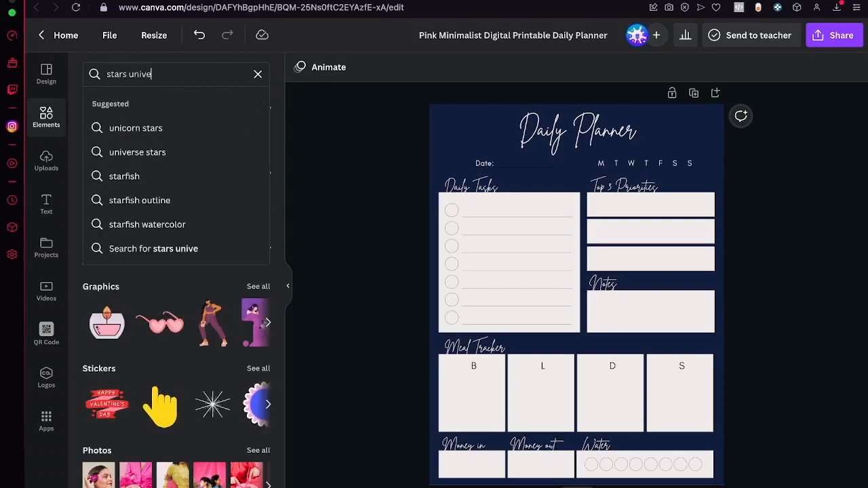
key("Return")
left_click(136, 105)
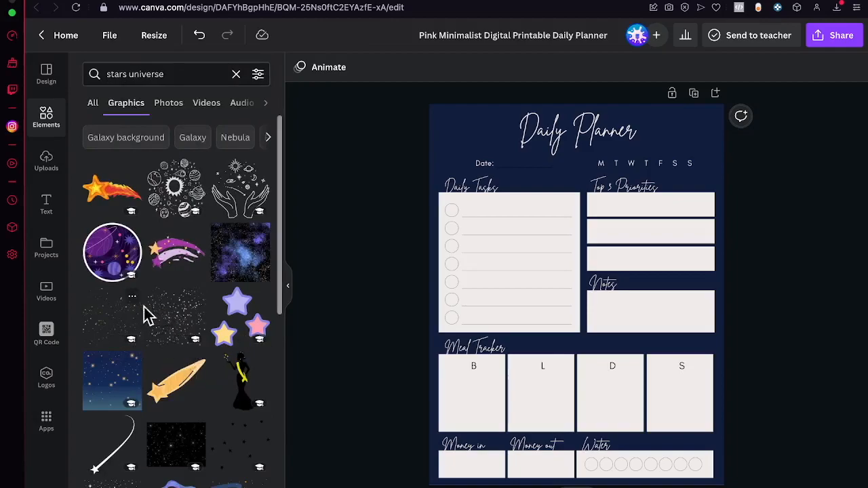
- Add the hand-drawn planets and stars graphic with the central sun and enlarge it to cover most of the page
left_click(176, 189)
left_click_drag(635, 234, 708, 123)
left_click_drag(518, 354, 326, 477)
left_click_drag(397, 435, 451, 370)
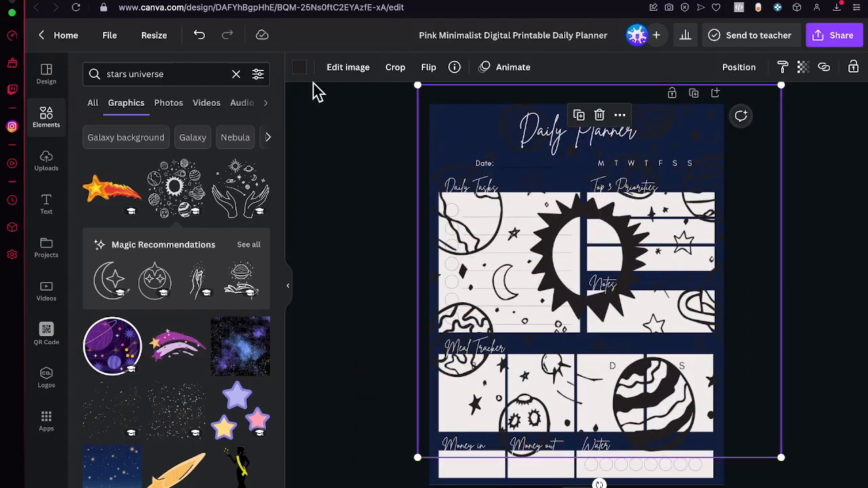
- Recolor the planets and stars graphic to the document's off-white and send it to the back
left_click(300, 67)
left_click(260, 133)
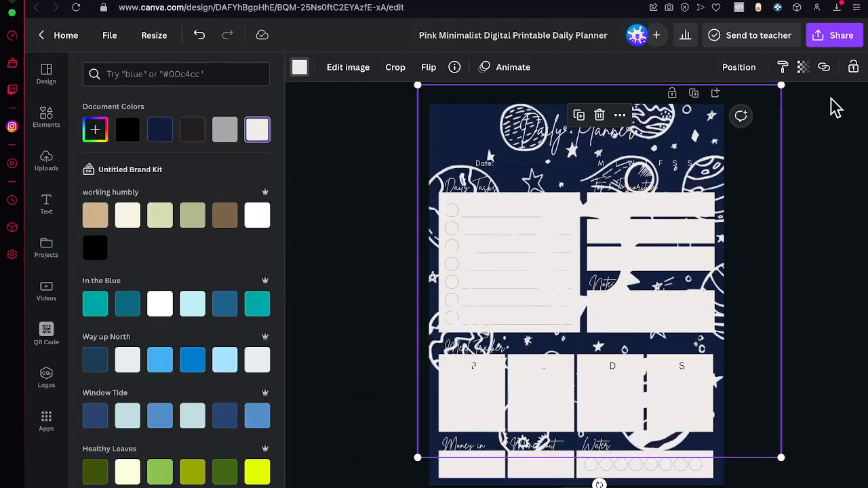
right_click(711, 175)
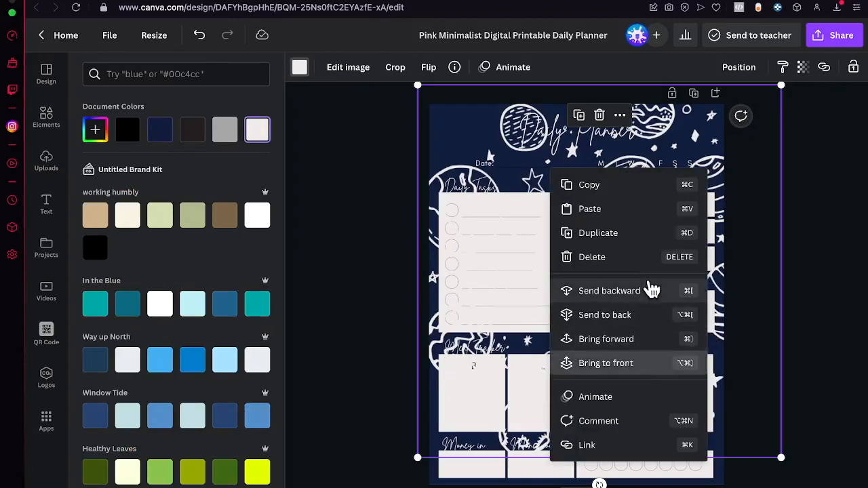
left_click(605, 315)
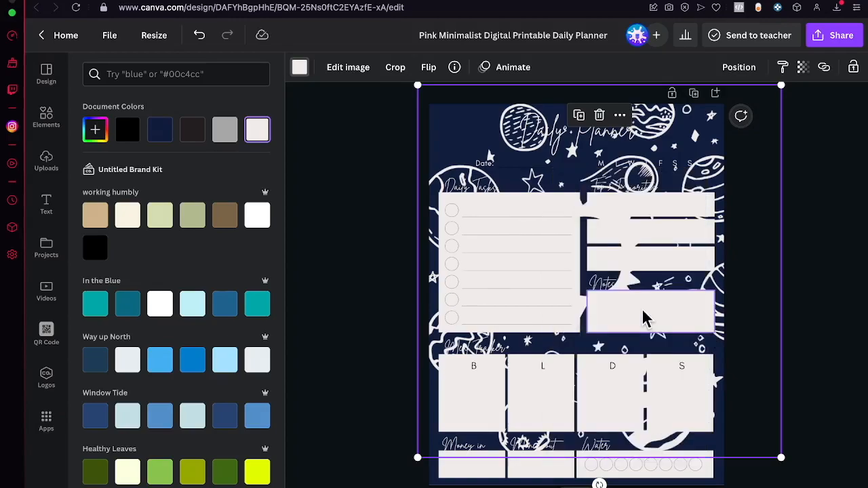
- Set the transparency of the planets and stars graphic to 36 and deselect it
left_click(807, 71)
left_click_drag(778, 122, 727, 126)
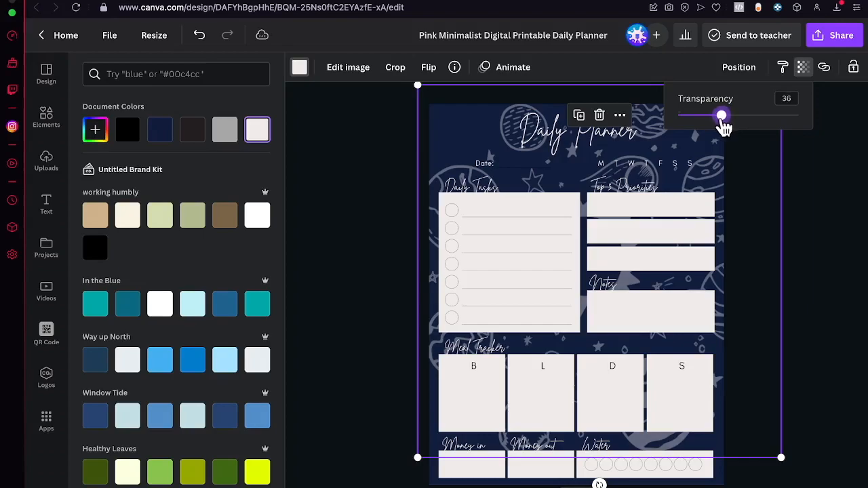
left_click(837, 214)
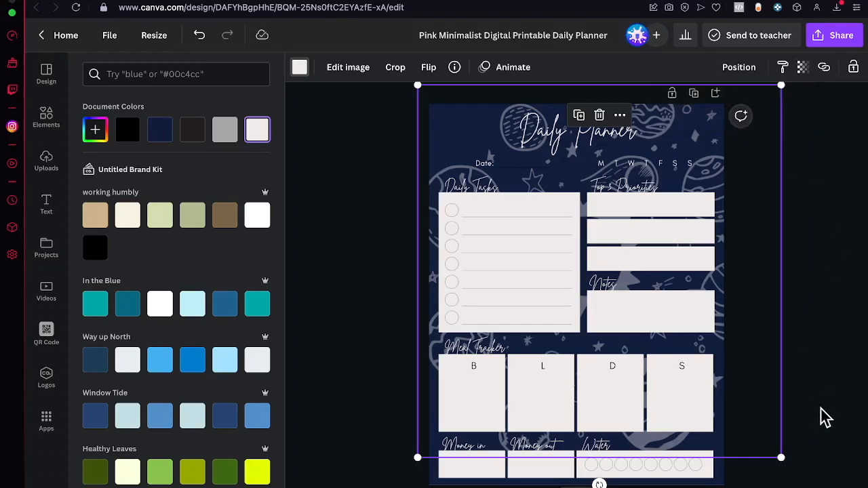
left_click(772, 362)
- Recolor all the planner's content boxes, from Daily Tasks down to Money in, Money out and Water, to black
left_click(559, 207)
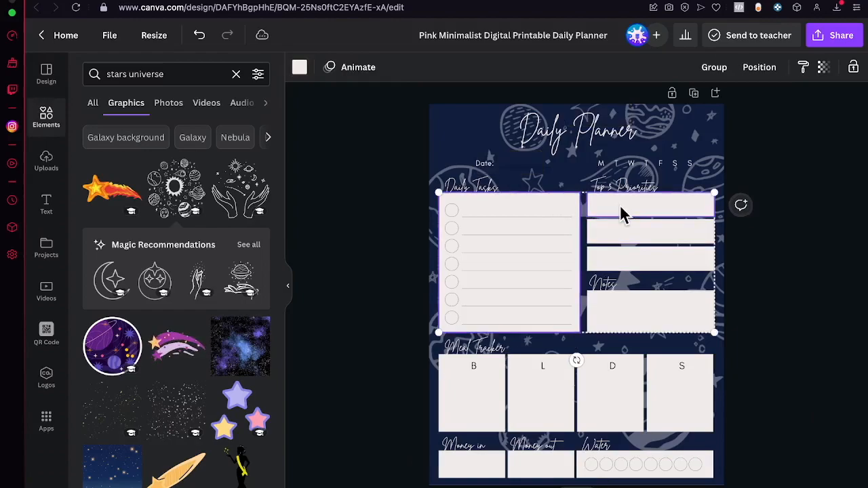
left_click(666, 367, "shift")
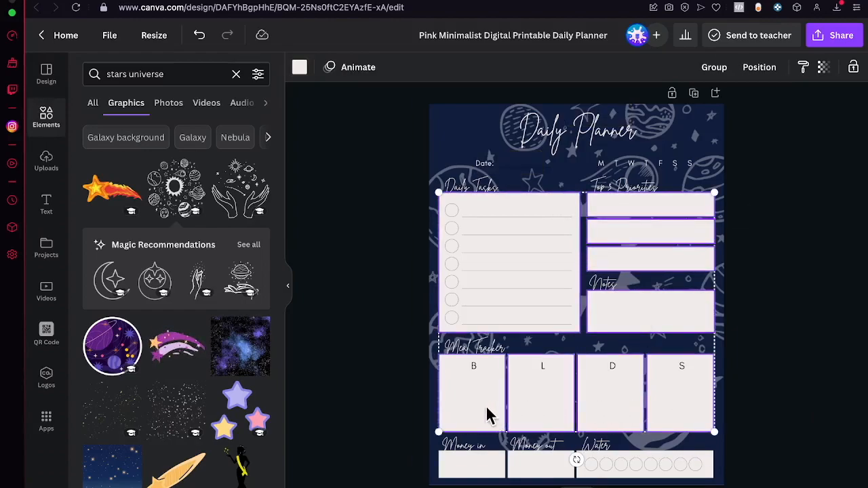
left_click(483, 468, "shift")
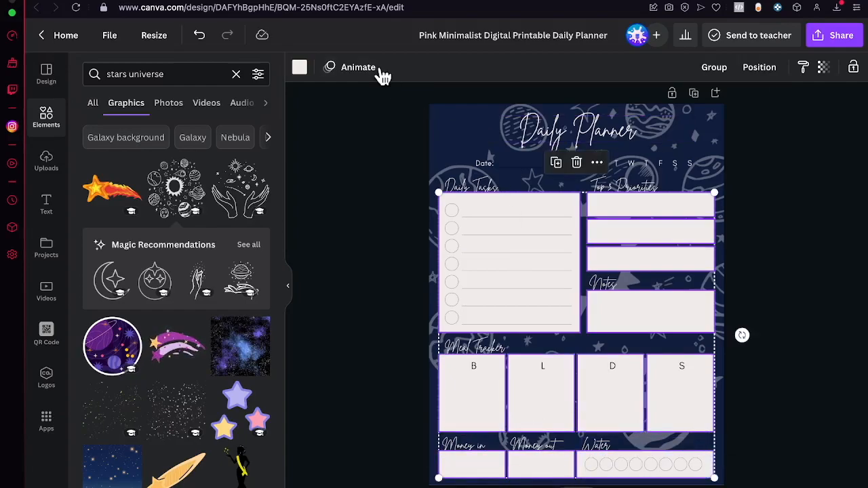
left_click(300, 68)
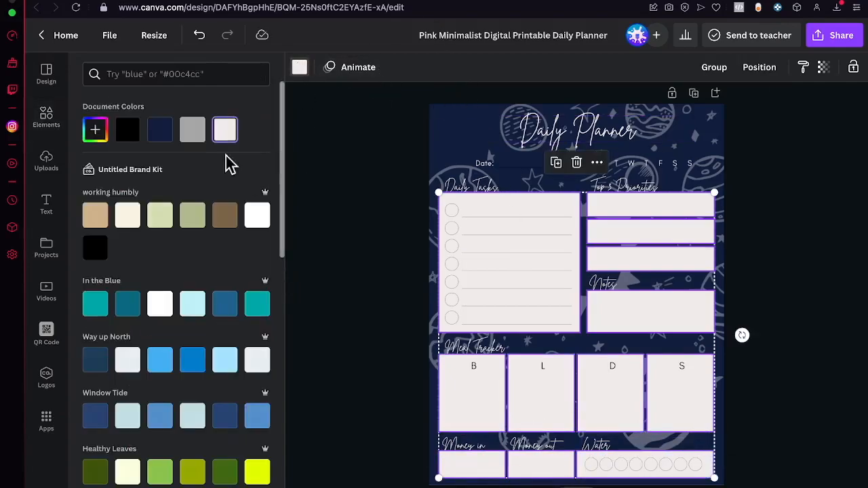
left_click(129, 133)
left_click(820, 286)
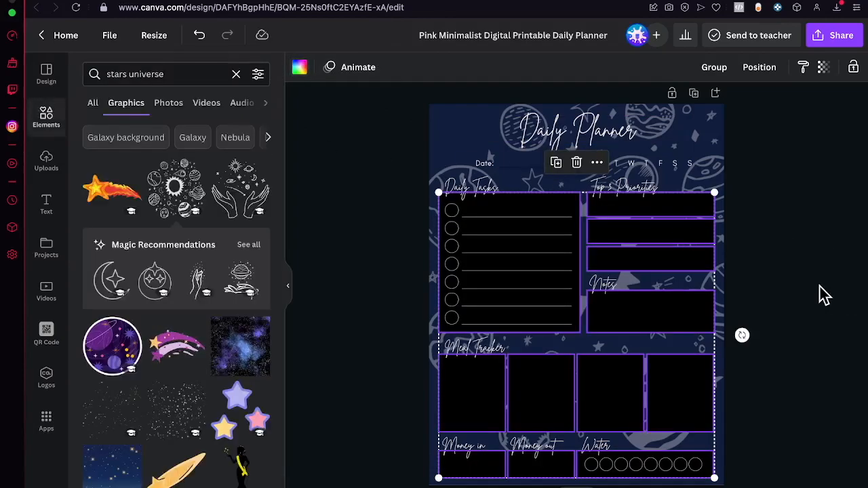
- Change the font of the "Daily Planner" title to Cheque and deselect it
left_click(516, 126)
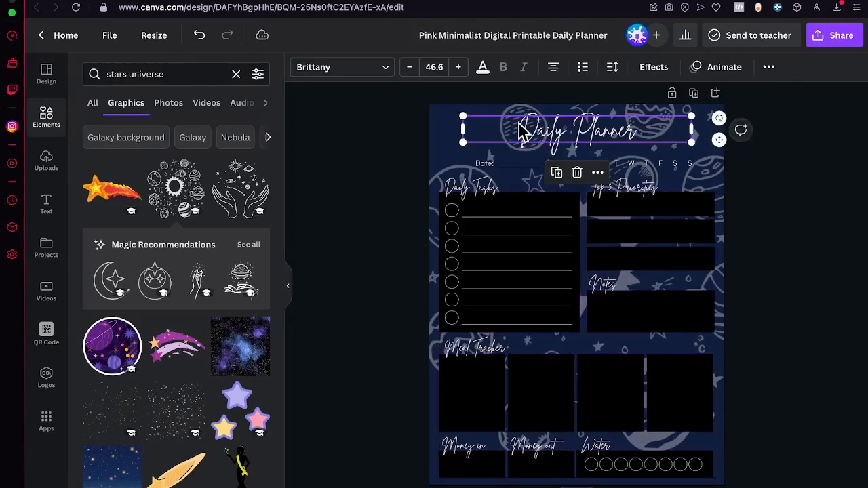
left_click(384, 69)
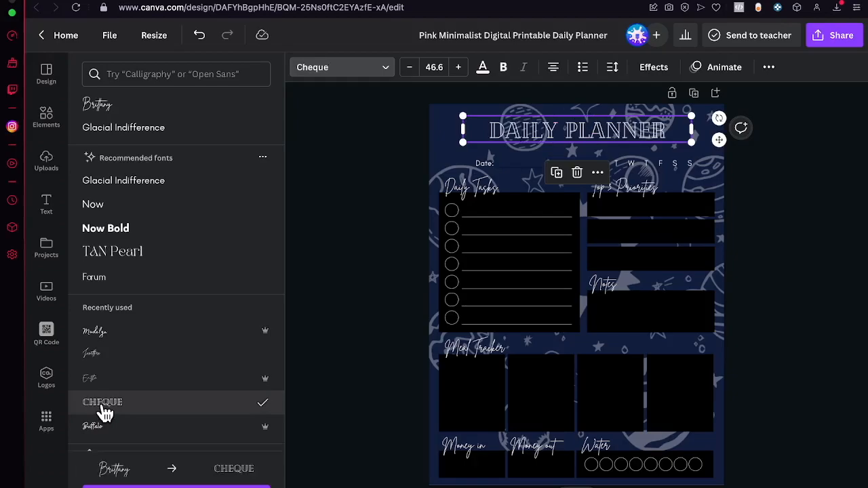
left_click(837, 214)
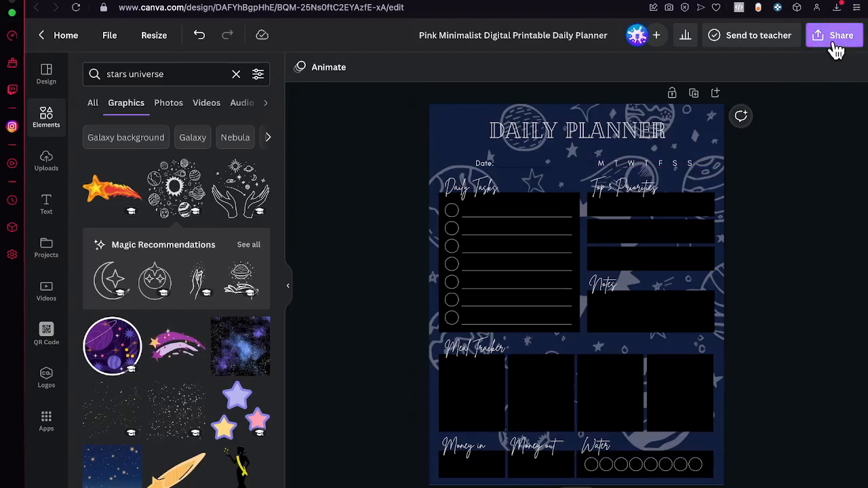
- Duplicate the planner page until the design has seven pages, and reopen page 1 for editing
left_click(791, 487)
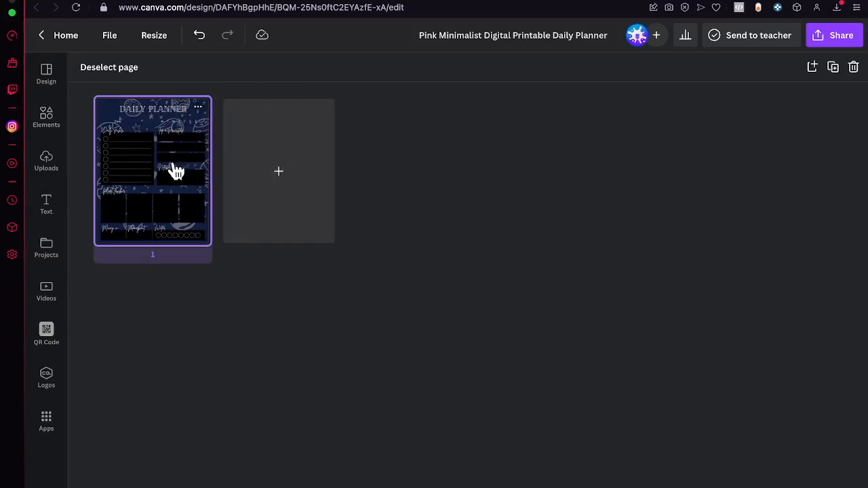
left_click(197, 107)
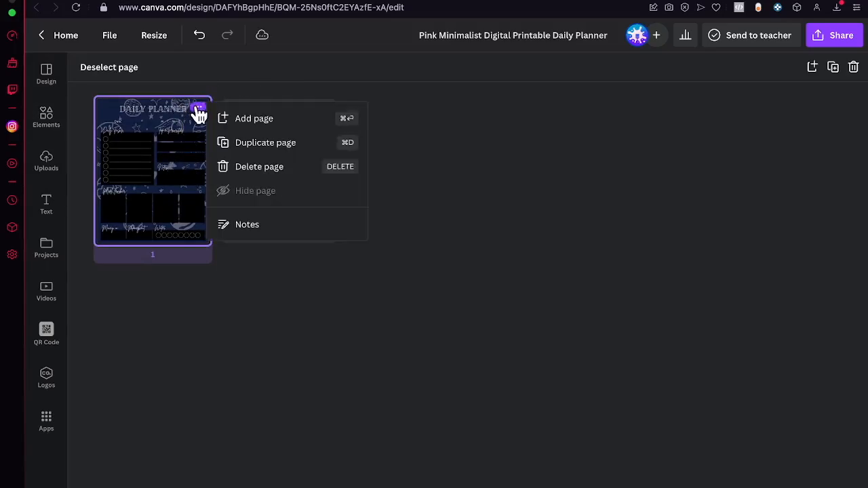
left_click(286, 143)
left_click(183, 198)
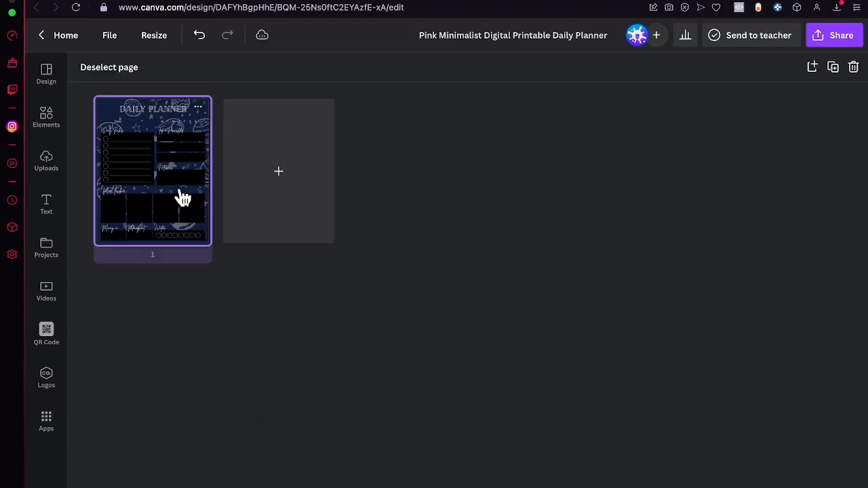
key("super+d")
key("super+d")
key("super+d")
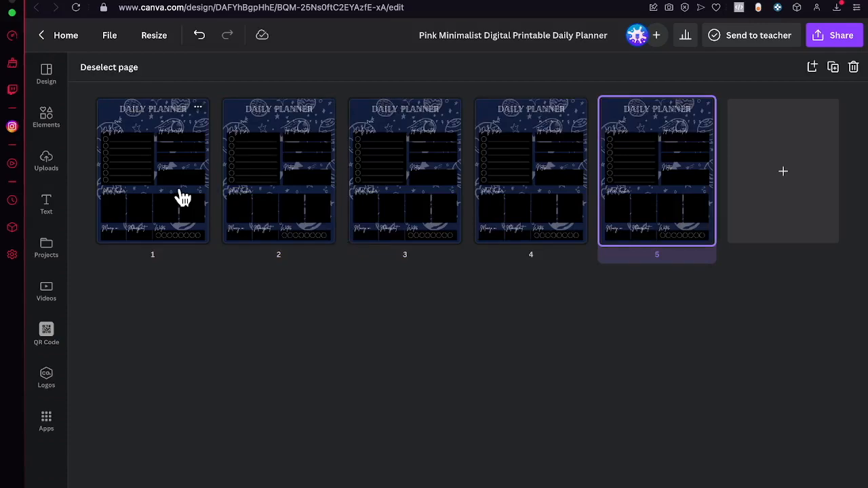
key("super+d")
key("super+d")
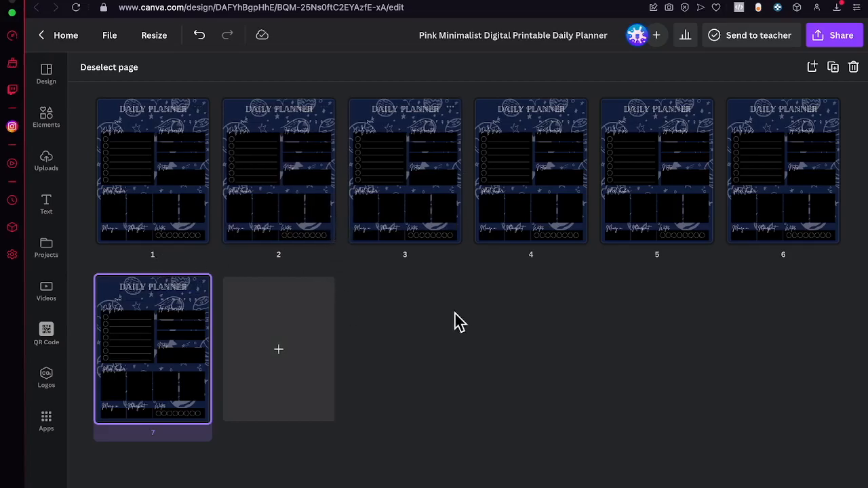
mouse_move(590, 232)
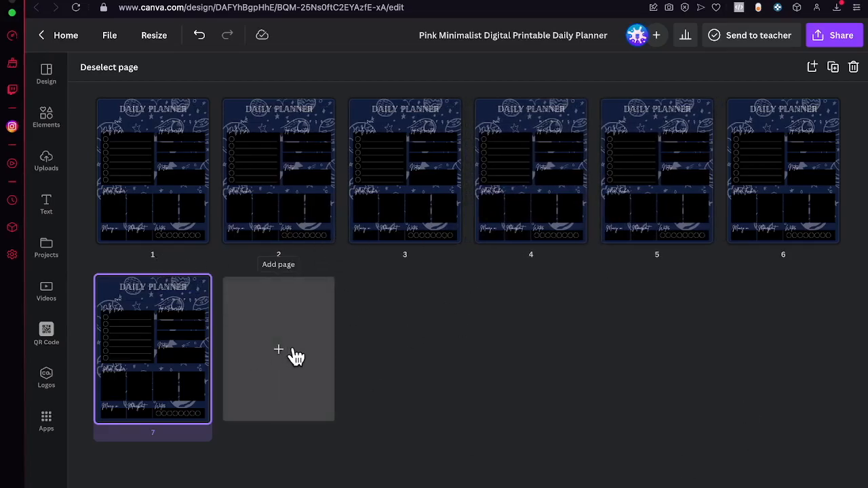
left_click(181, 164)
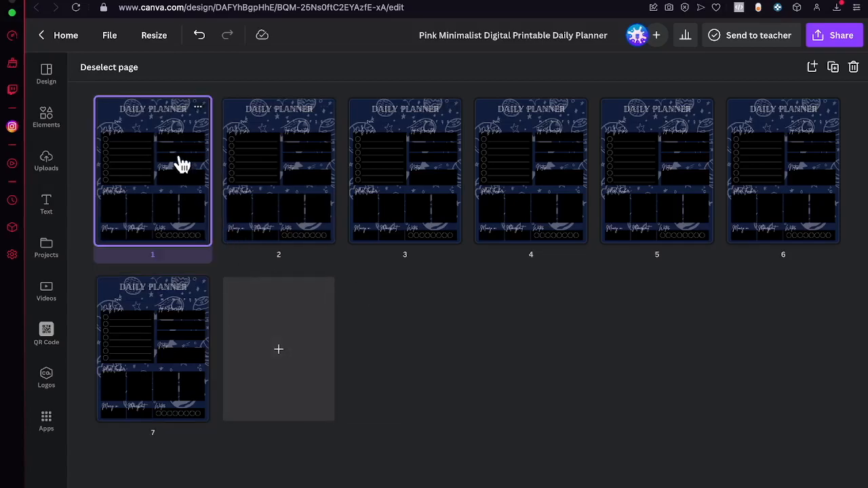
double_click(182, 165)
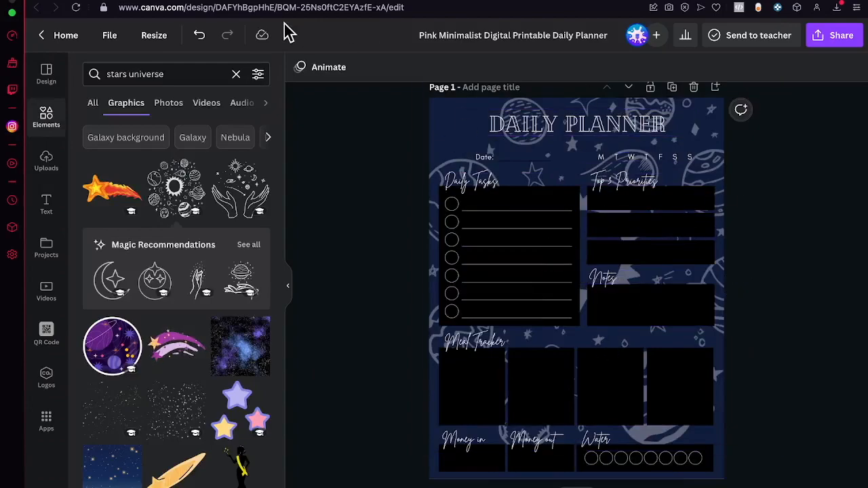
- Look at the Etsy listing preview with the fitness planner phone mockup and return to the daily planner design
left_click(104, 0)
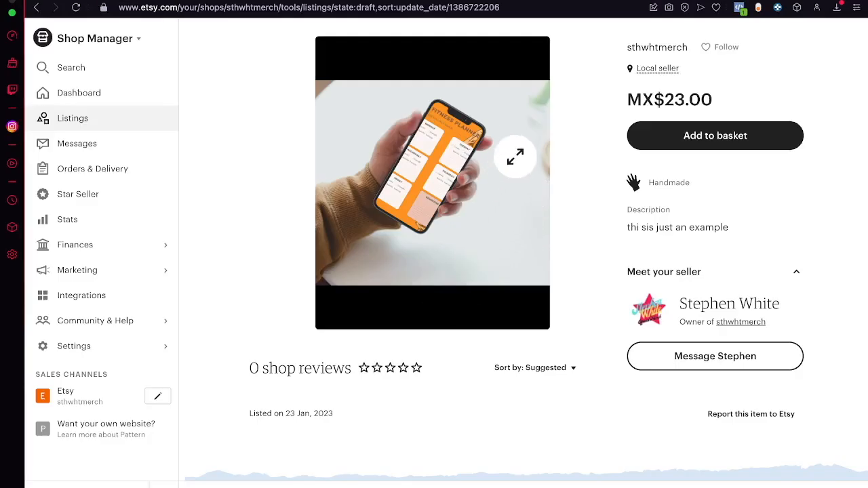
left_click(435, 2)
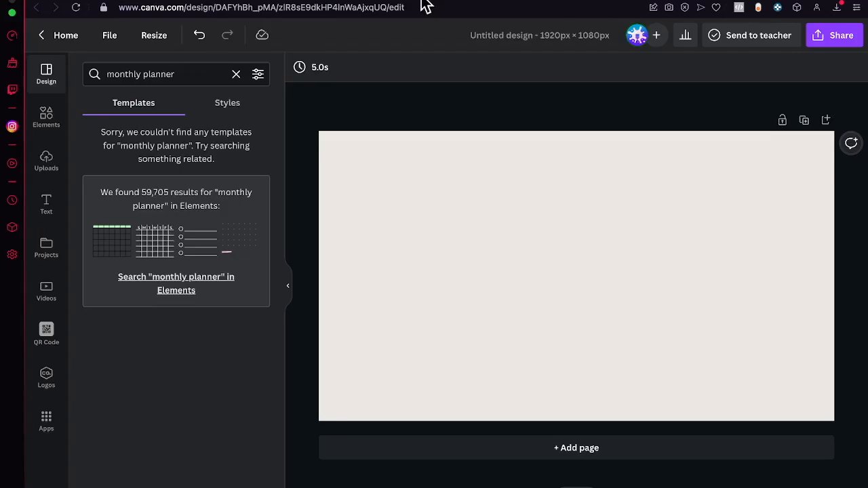
left_click(335, 1)
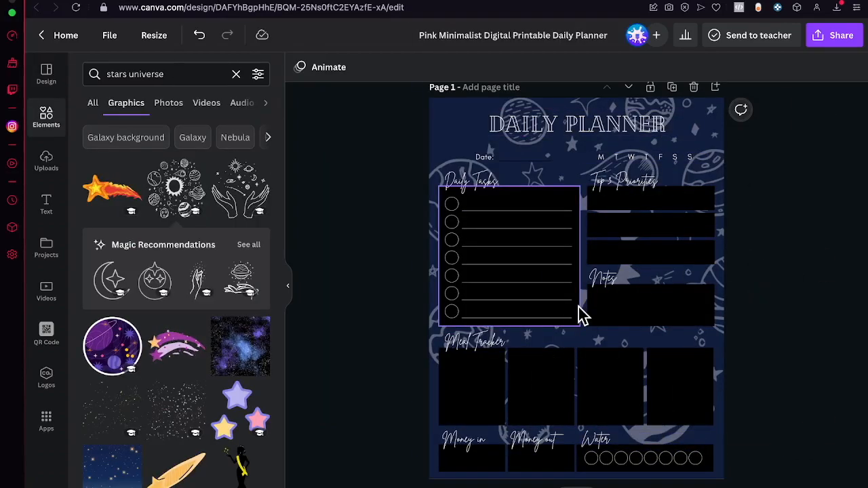
- Select everything on page 1 and scale it down together to leave a wide navy margin around the planner
left_click_drag(785, 485, 389, 97)
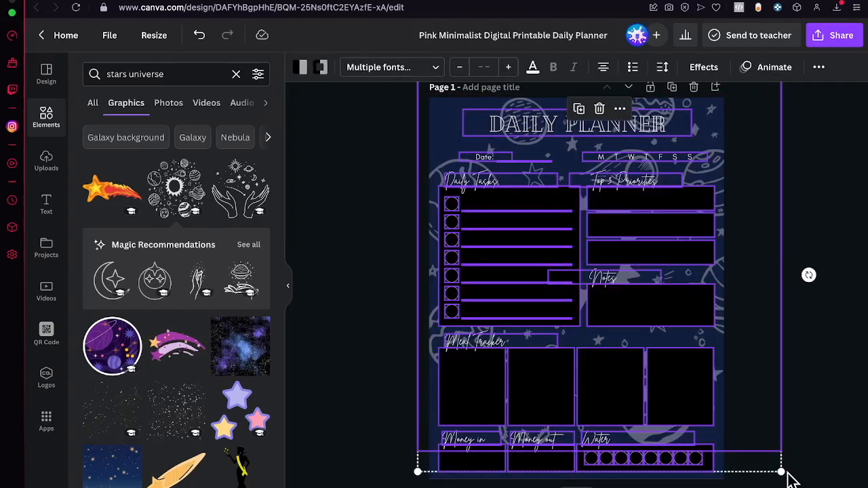
left_click_drag(784, 473, 697, 394)
left_click(822, 398)
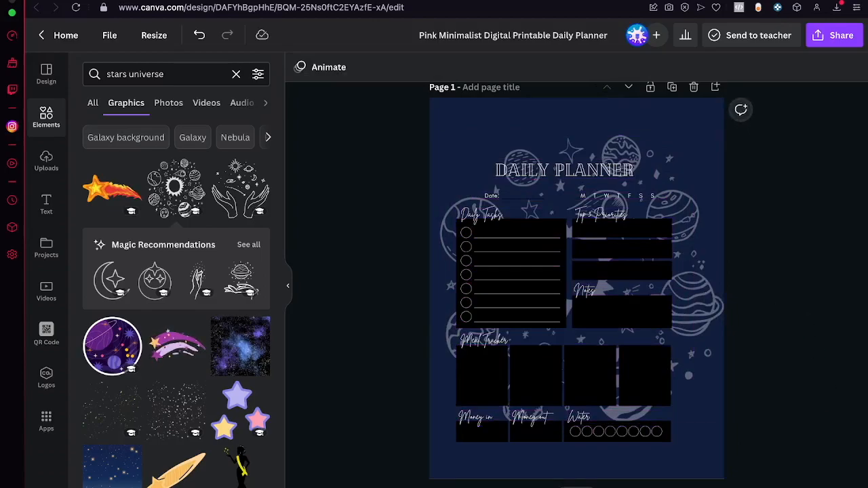
- Enlarge the planets and stars graphic to span the page width, about 8.5 by 8.7 in, and deselect it
left_click(715, 329)
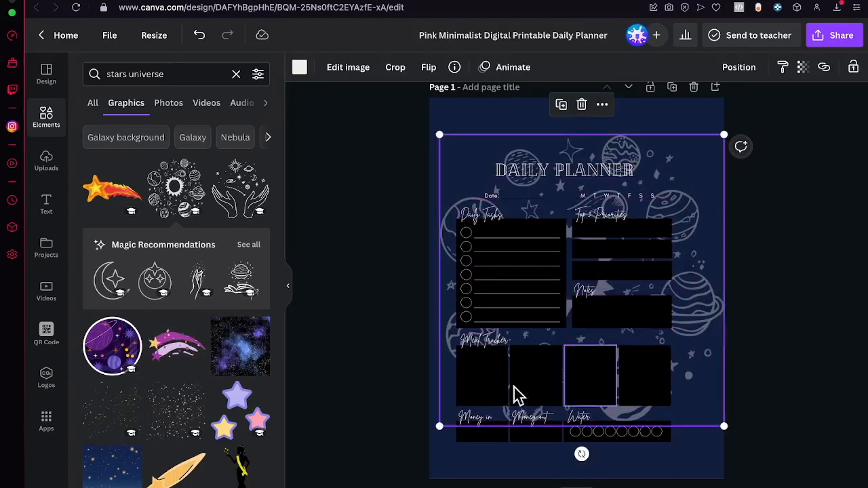
left_click_drag(435, 430, 419, 442)
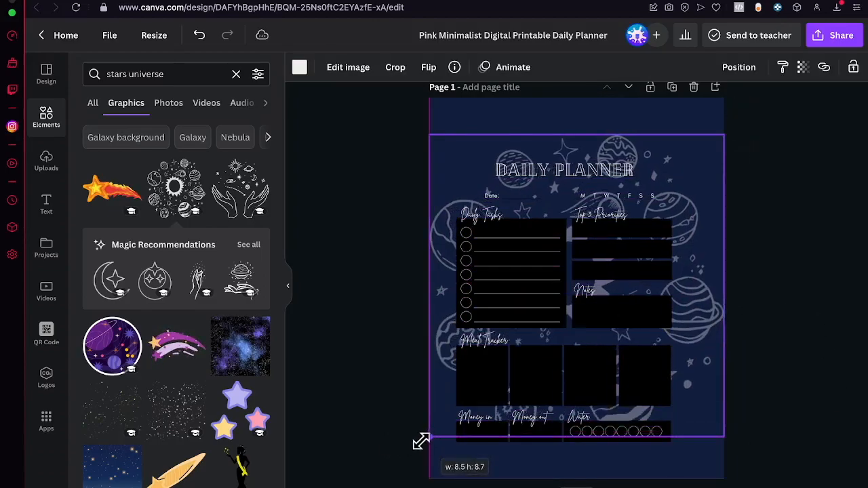
left_click(823, 281)
- Download only page 1 of the planner as a PNG
left_click(845, 35)
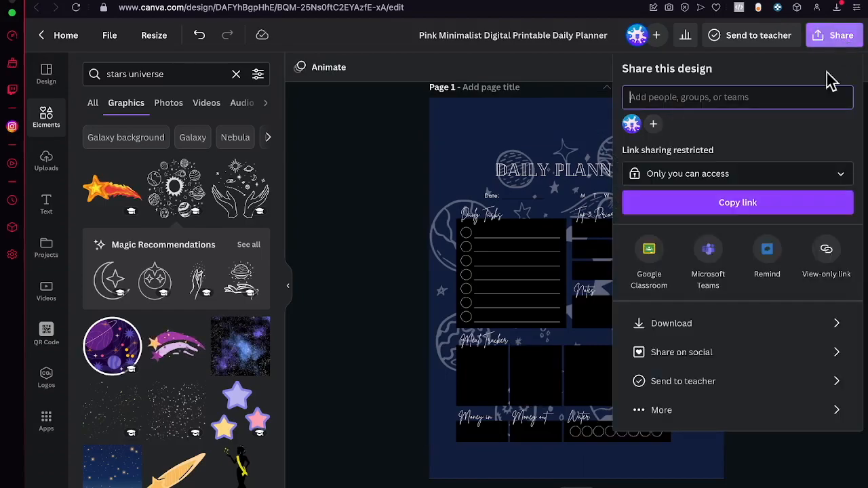
left_click(694, 323)
left_click(682, 255)
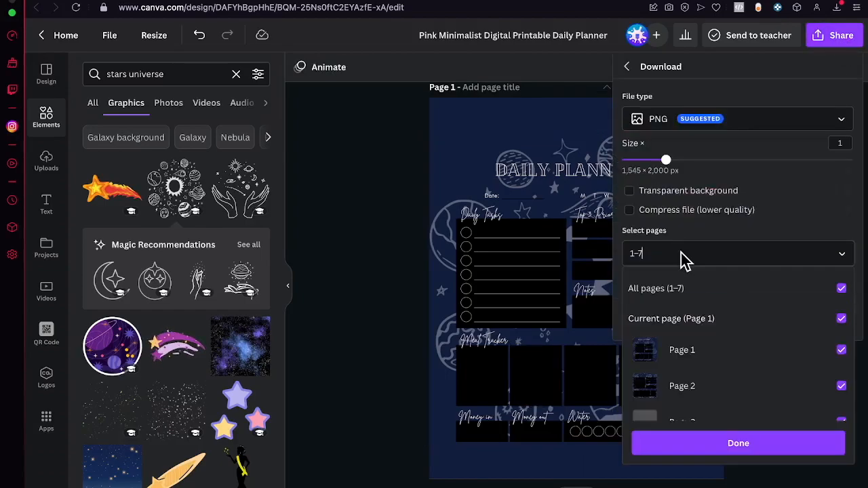
left_click(703, 291)
left_click(713, 350)
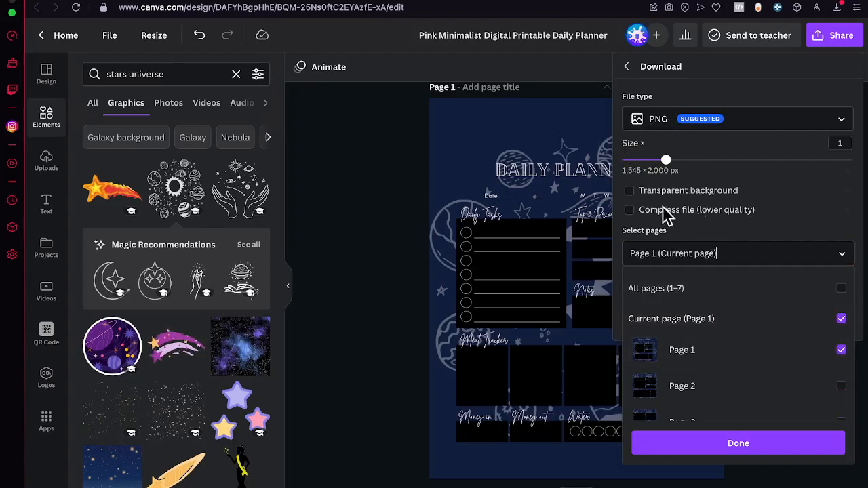
left_click(733, 448)
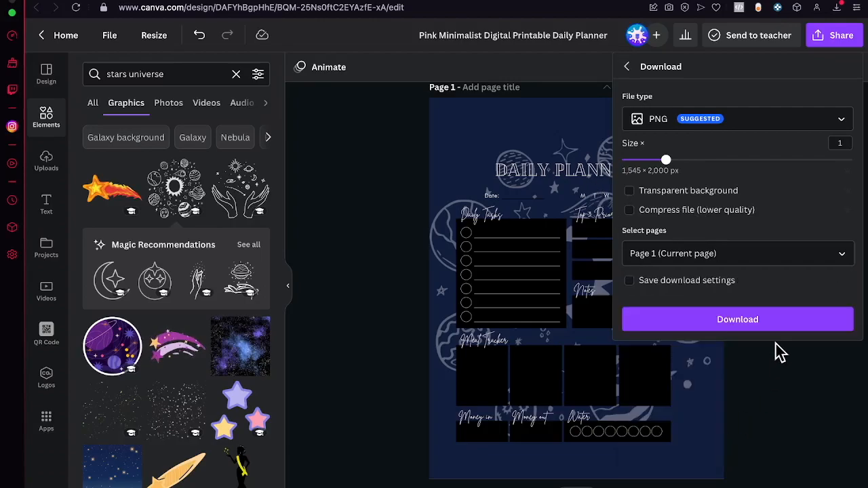
left_click(770, 327)
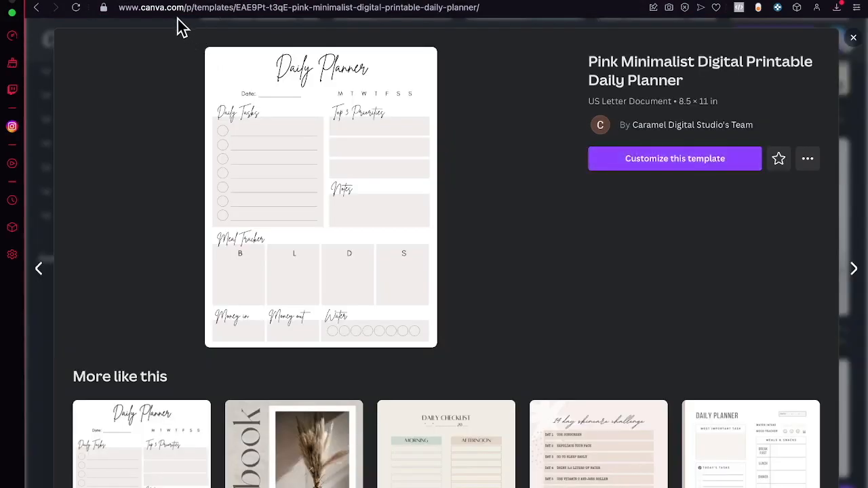
- Close the template preview and create a new Instagram Post (Square) design of 1080 × 1080 px
key("Escape")
left_click(781, 45)
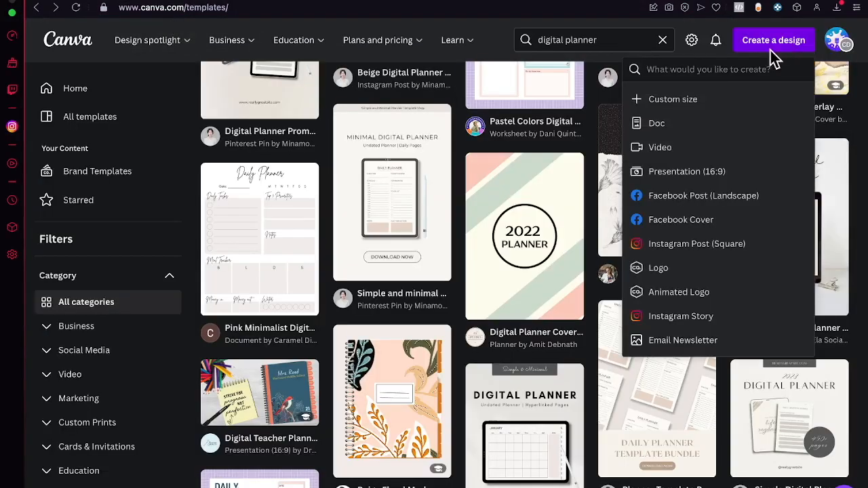
left_click(699, 102)
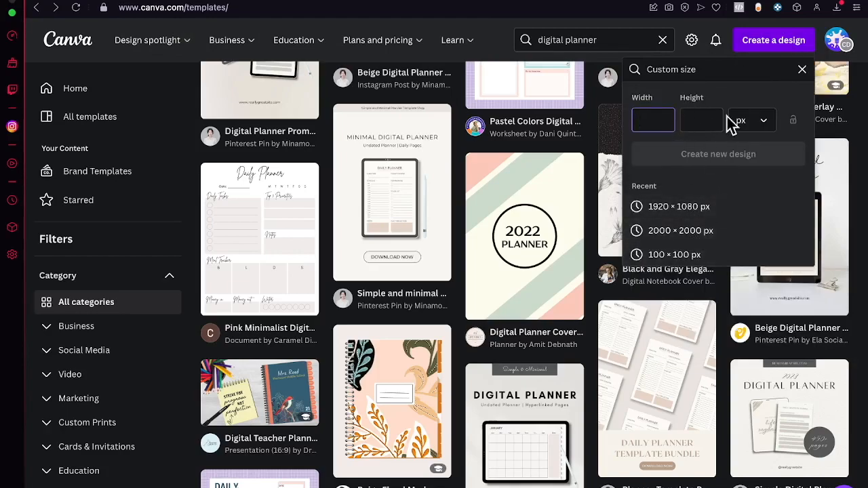
left_click(752, 44)
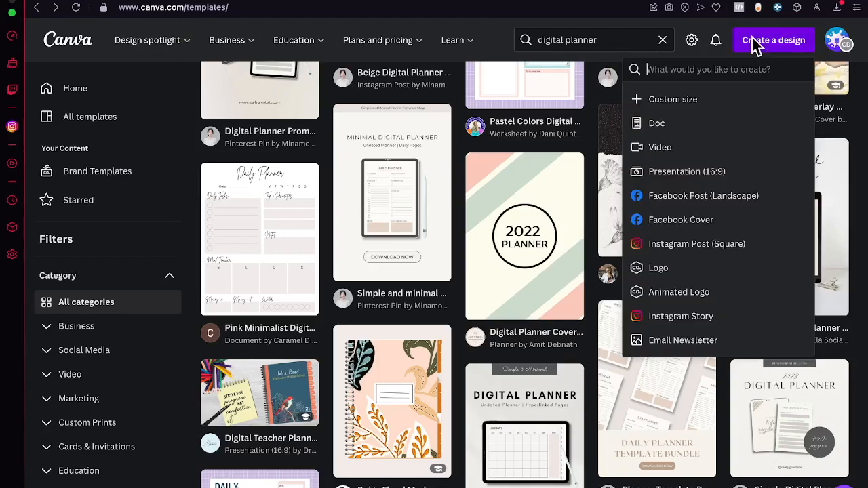
left_click(698, 244)
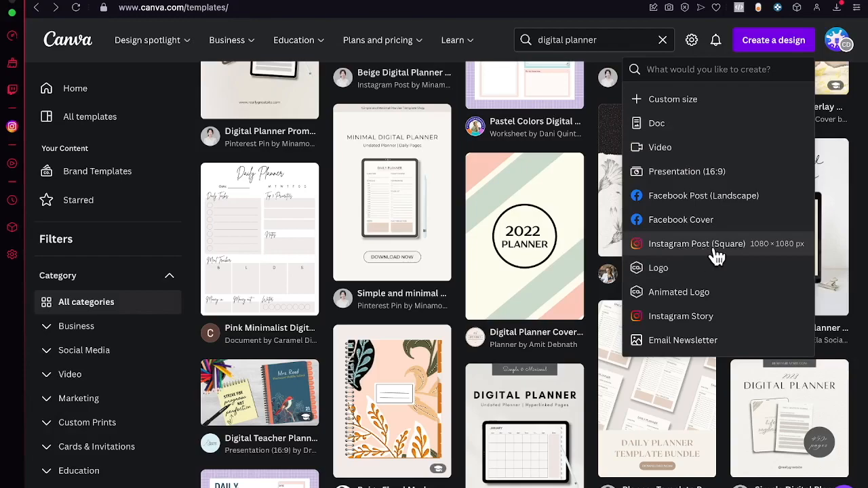
left_click(696, 243)
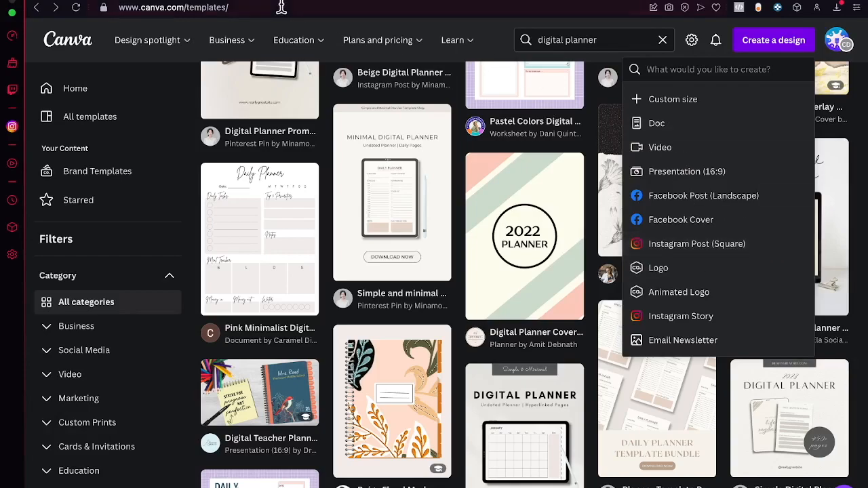
- Upload the downloaded daily planner PNG to the image uploads of the new square design
left_click(39, 175)
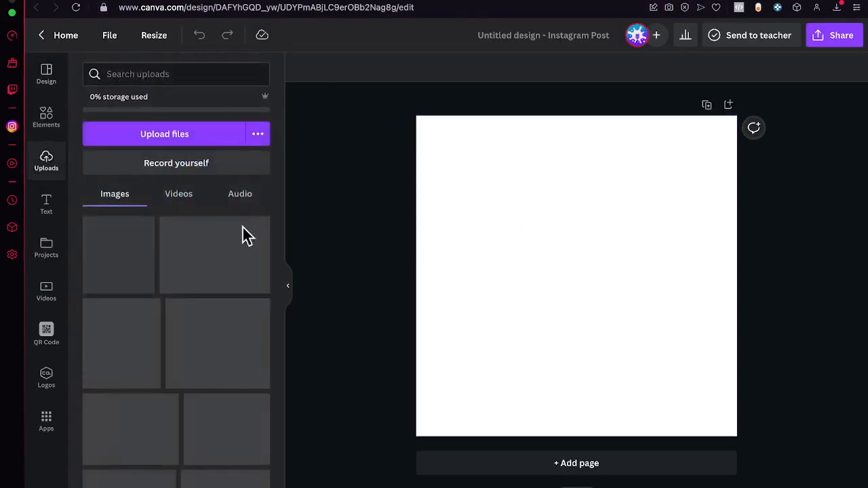
left_click(174, 139)
left_click(92, 148)
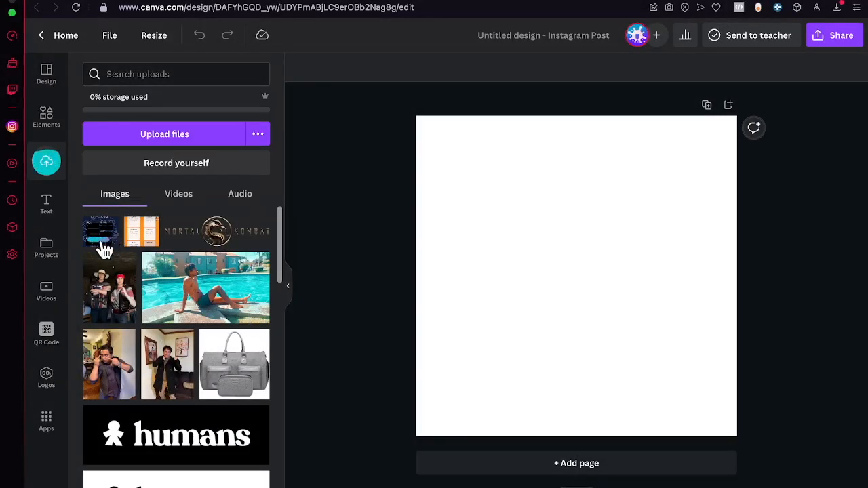
- Place the uploaded planner image on the square page and scale it to the full page height, centered
left_click(107, 234)
left_click_drag(594, 310, 557, 351)
left_click_drag(627, 200, 752, 168)
left_click_drag(617, 181, 617, 181)
- Apply the Phone 2 Smartmockup to the planner image and center the mockup across the page width
left_click(319, 68)
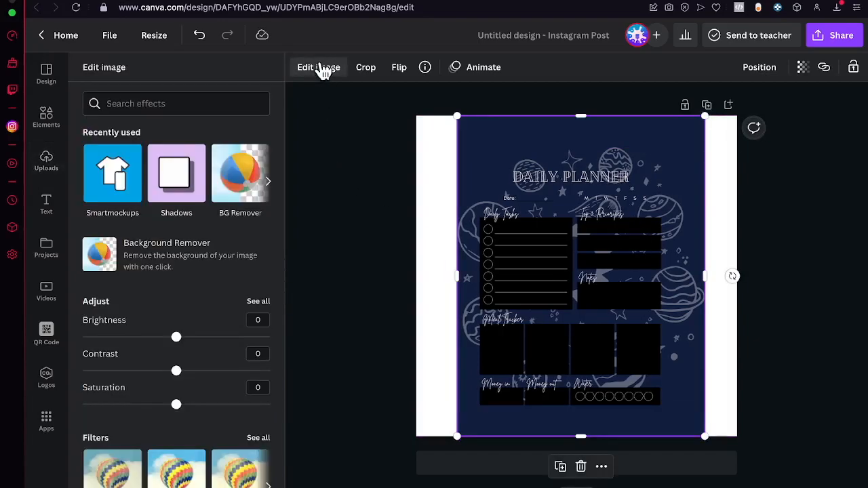
left_click(122, 183)
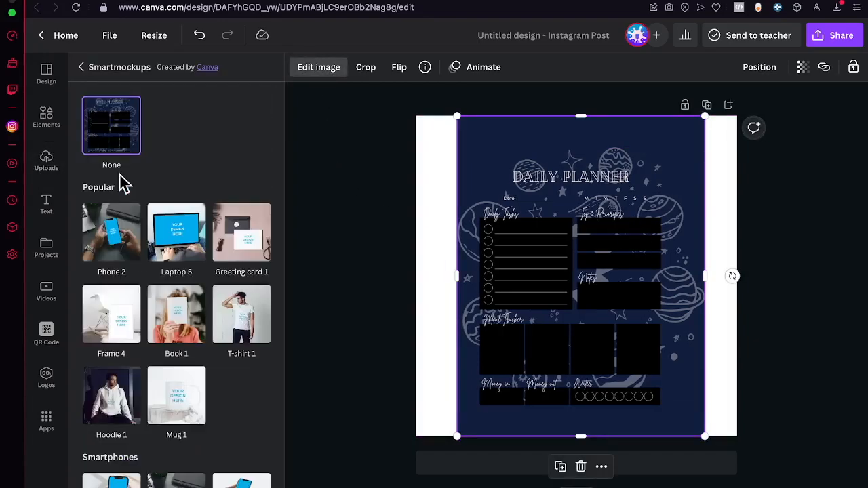
scroll(200, 184, "down", 1)
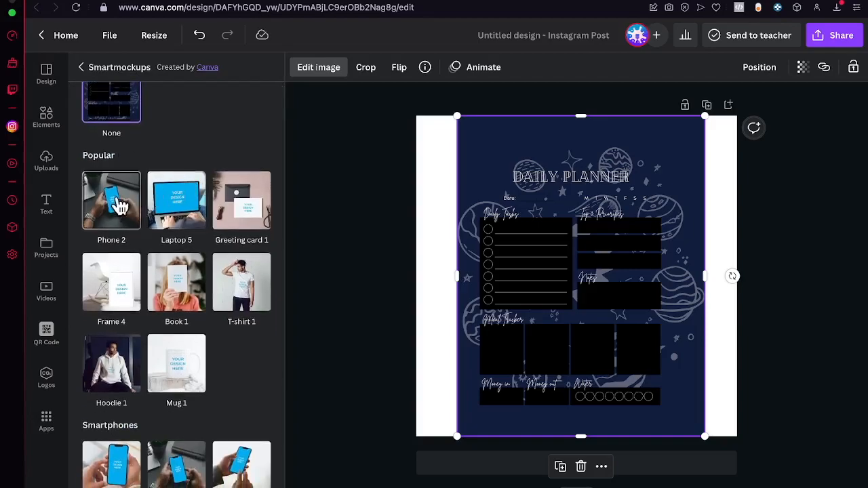
left_click(105, 209)
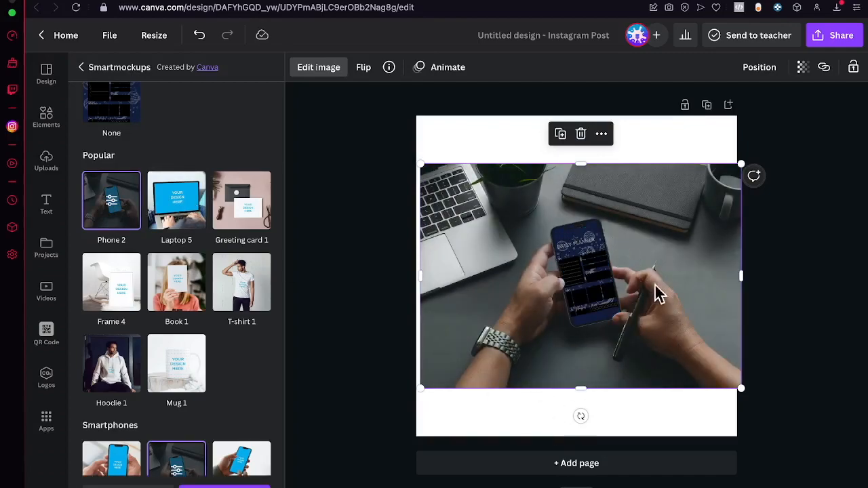
mouse_move(650, 313)
left_mouse_down()
mouse_move(639, 303)
mouse_move(645, 310)
left_mouse_up()
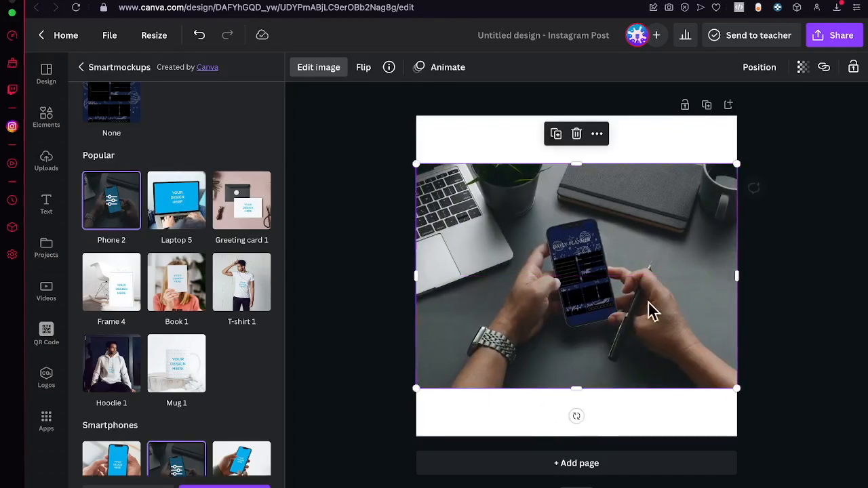
- Change the page background color to the black from the working humbly palette
left_click(456, 141)
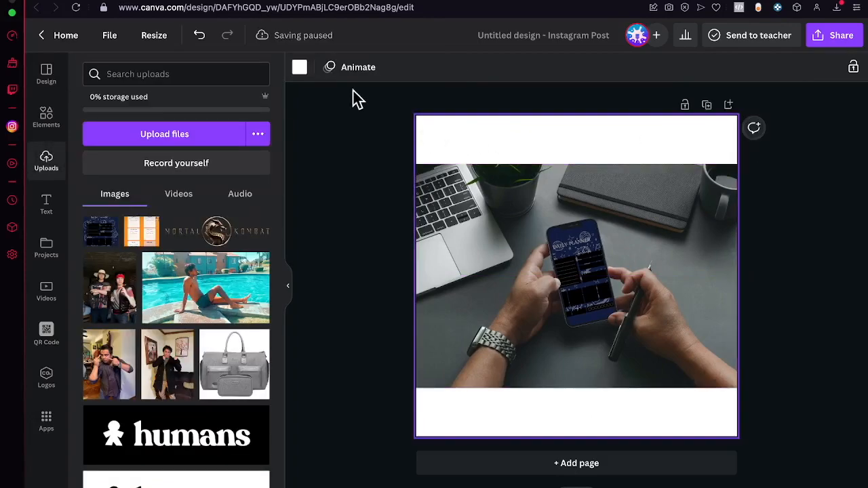
left_click(300, 68)
left_click(95, 249)
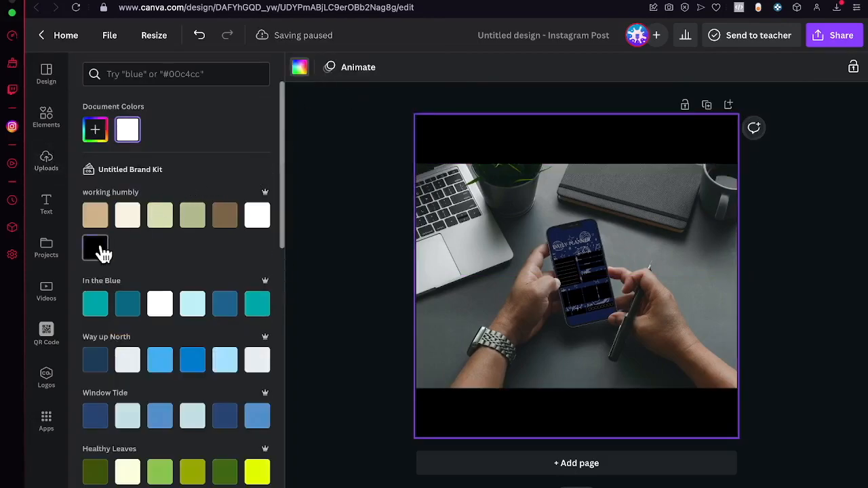
- Download the mockup design as a PNG at 1,080 × 1,080 px
left_click(841, 35)
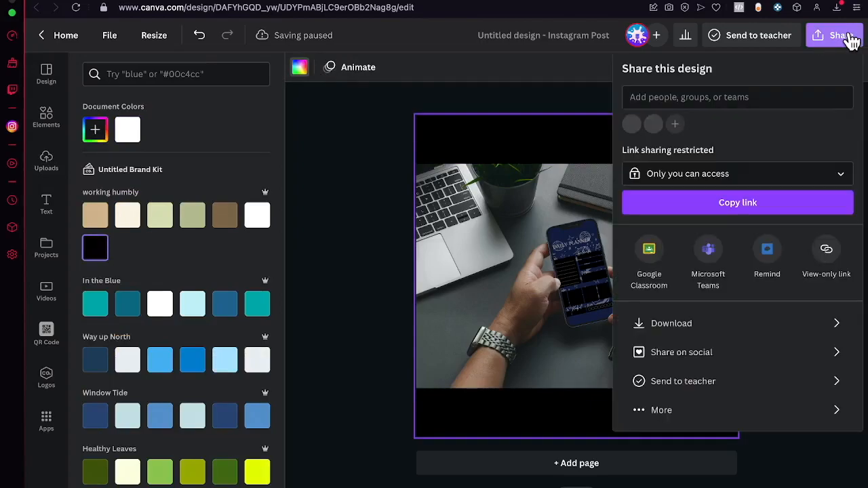
left_click(701, 332)
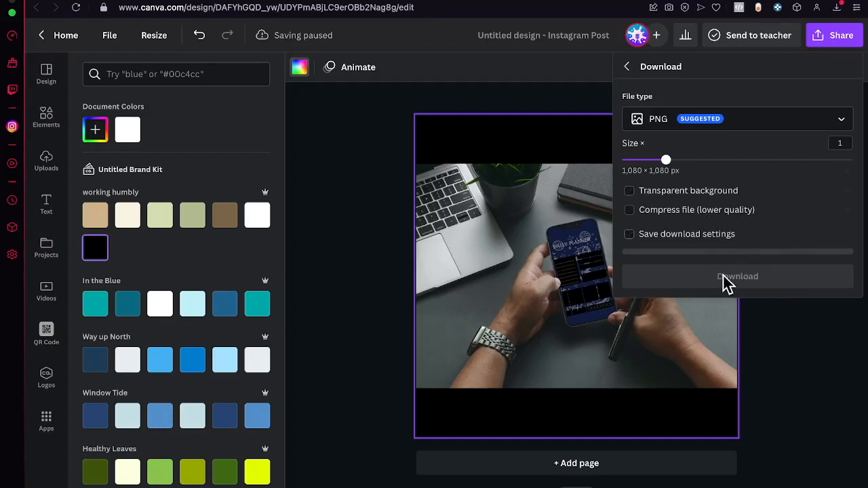
left_click(783, 279)
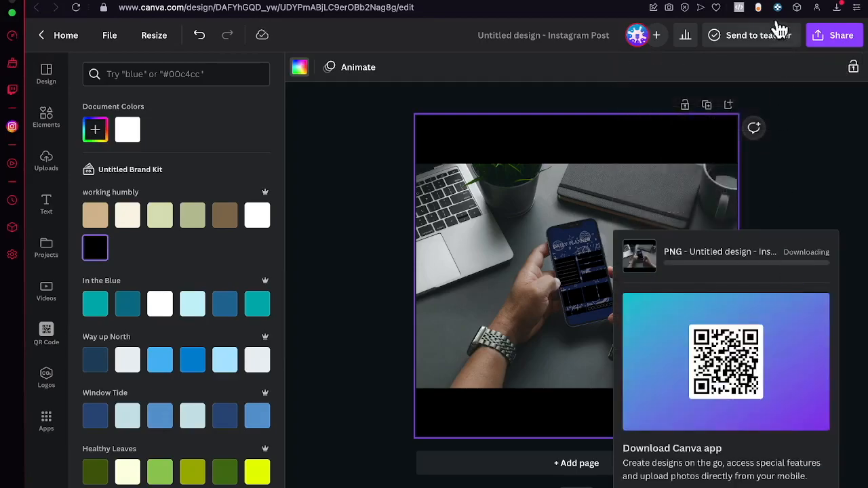
- Switch to the new Etsy listing form and add the downloaded Untitled design (7).png as its first photo
left_click(772, 1)
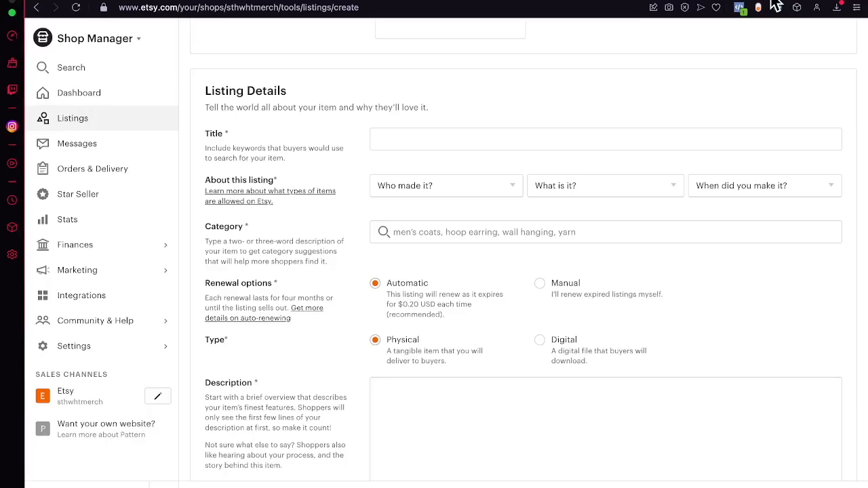
scroll(384, 122, "up", 10)
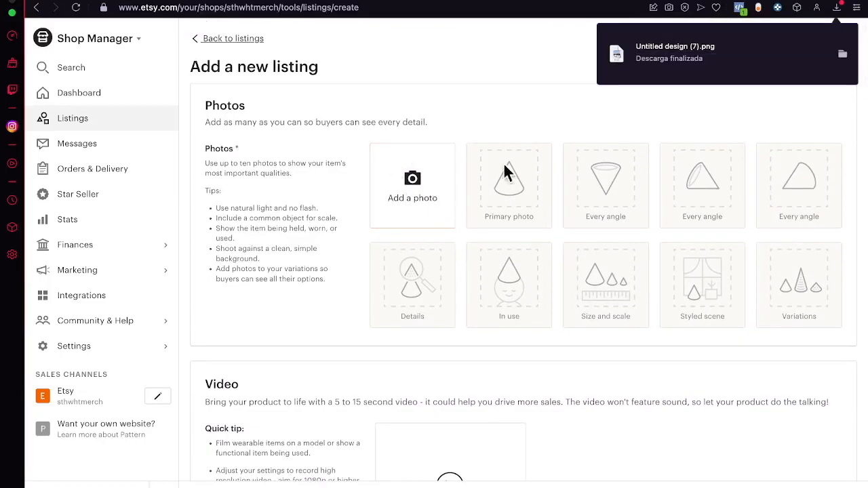
left_click_drag(638, 66, 408, 170)
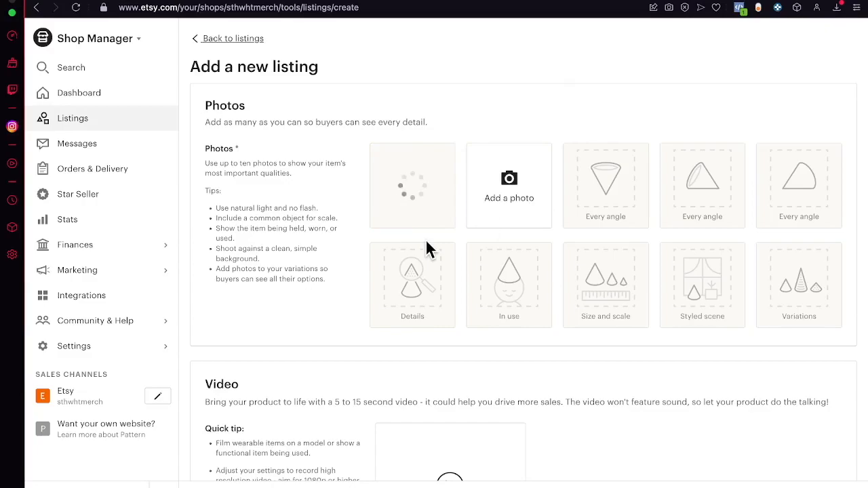
- Adjust the listing thumbnail so it is zoomed in close and centered on the phone, and save it
scroll(504, 309, "down", 1)
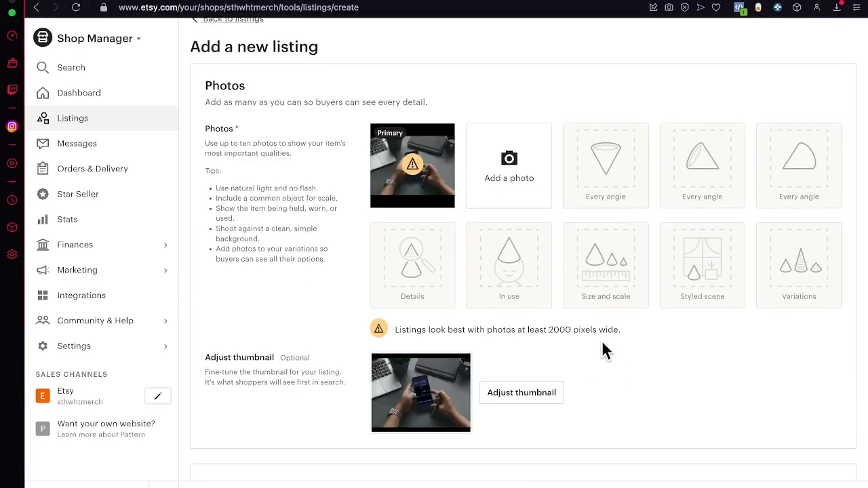
left_click(541, 396)
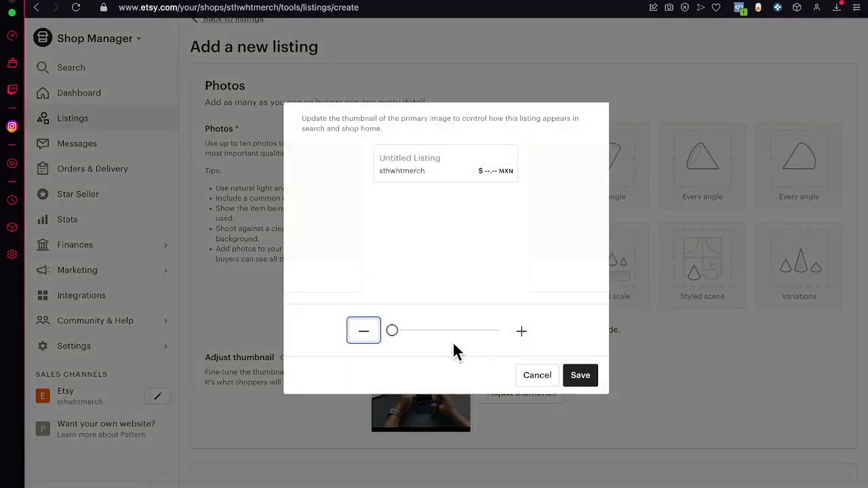
left_click_drag(393, 336, 411, 337)
left_click_drag(447, 255, 443, 219)
left_click_drag(411, 333, 492, 334)
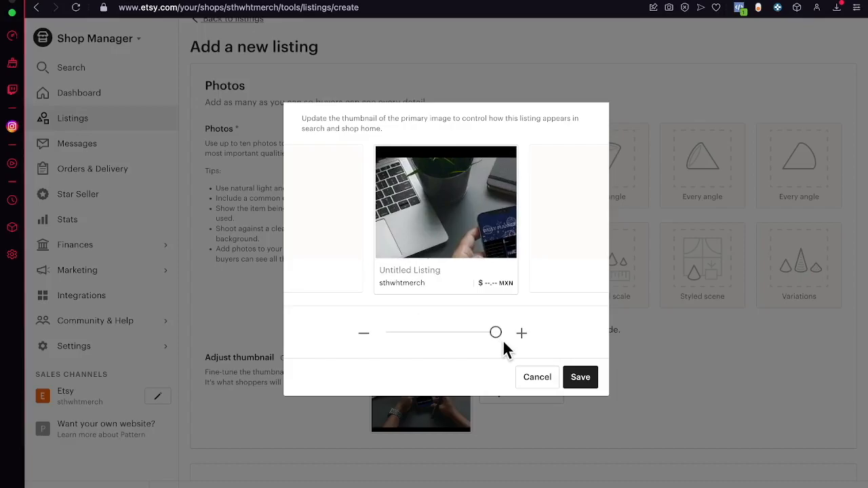
left_click_drag(500, 231, 441, 179)
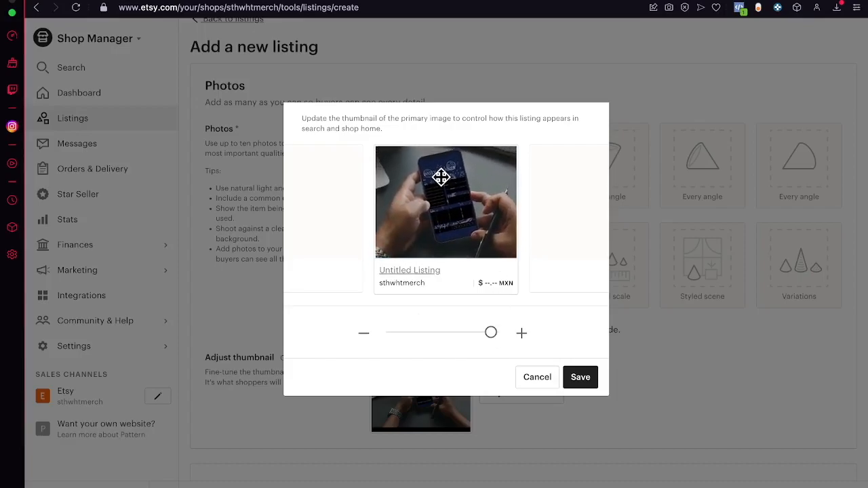
left_click(592, 384)
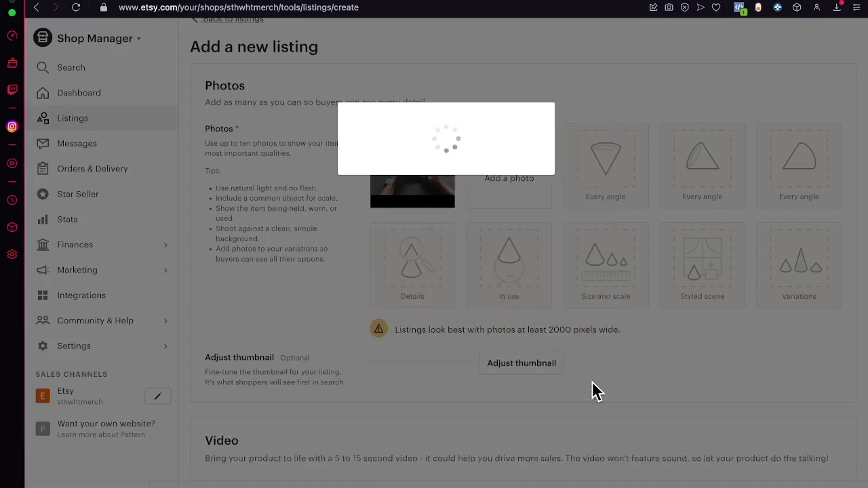
- Enter the listing title "Daily Planner Astronaut Design 2023"
scroll(665, 411, "down", 6)
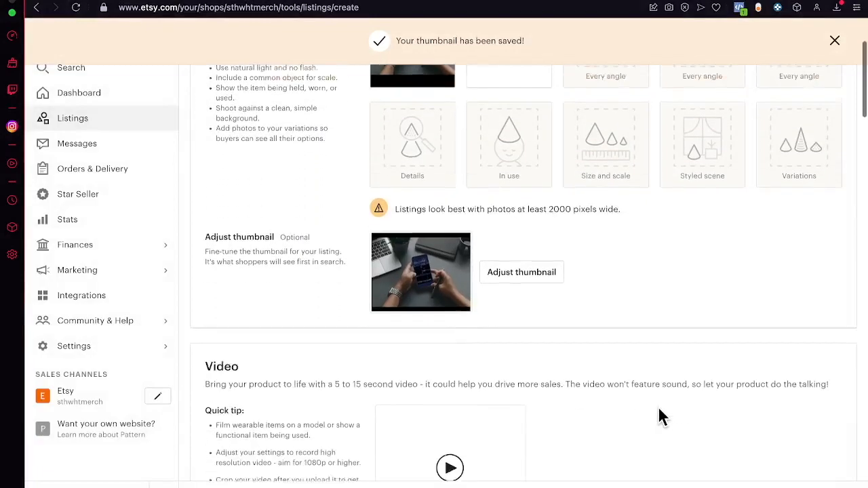
left_click(517, 341)
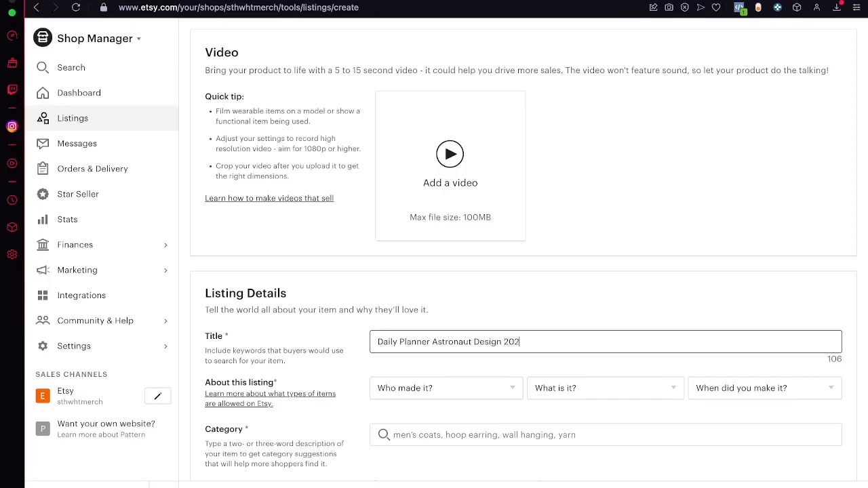
scroll(591, 275, "down", 3)
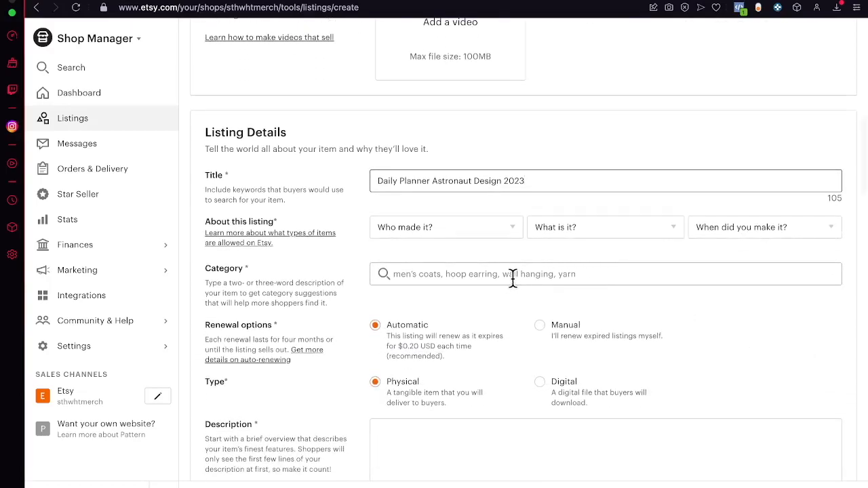
- Search the listing categories for "digital planner" and choose Calendars & Planners
scroll(520, 299, "down", 1)
left_click(491, 215)
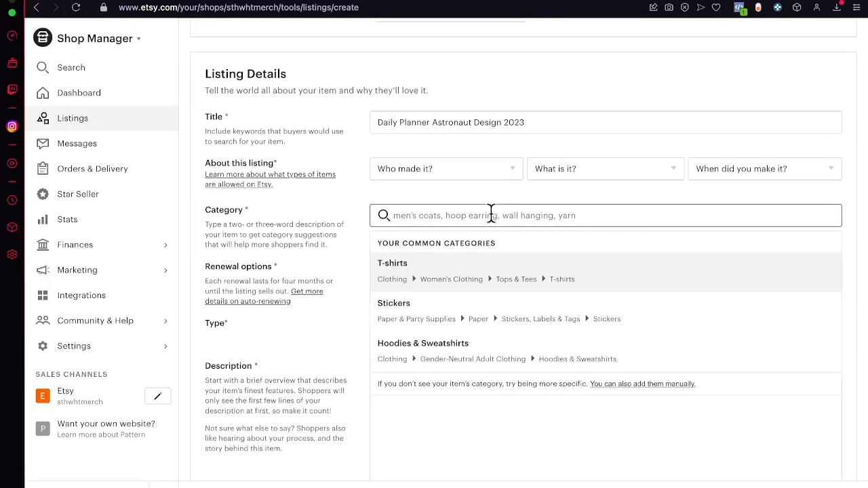
type("digital planner")
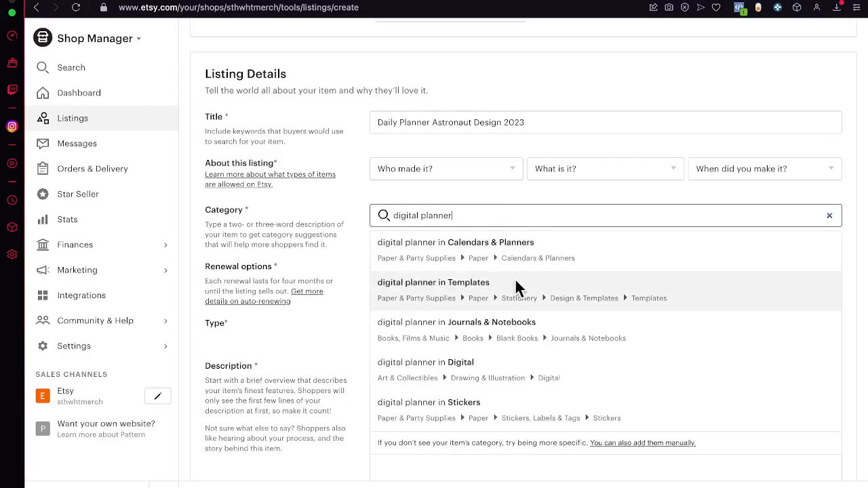
left_click(568, 249)
- Enter "this is just an example" as the listing description
scroll(680, 332, "down", 2)
scroll(678, 334, "down", 5)
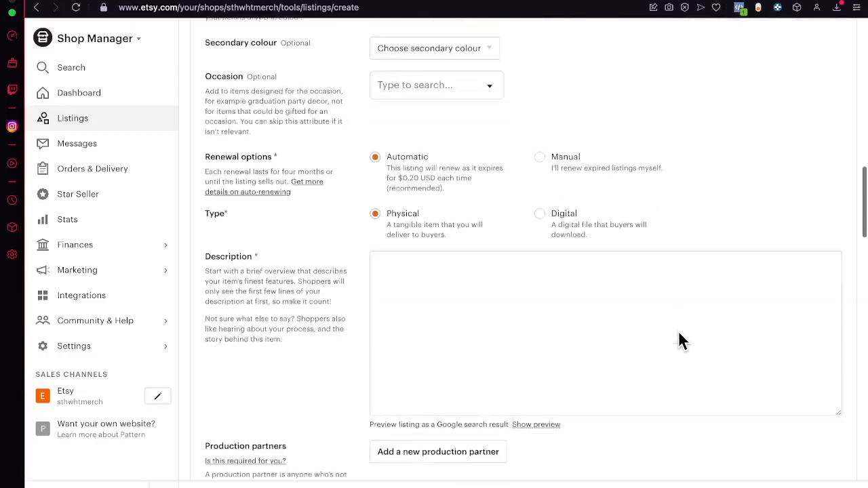
left_click(567, 218)
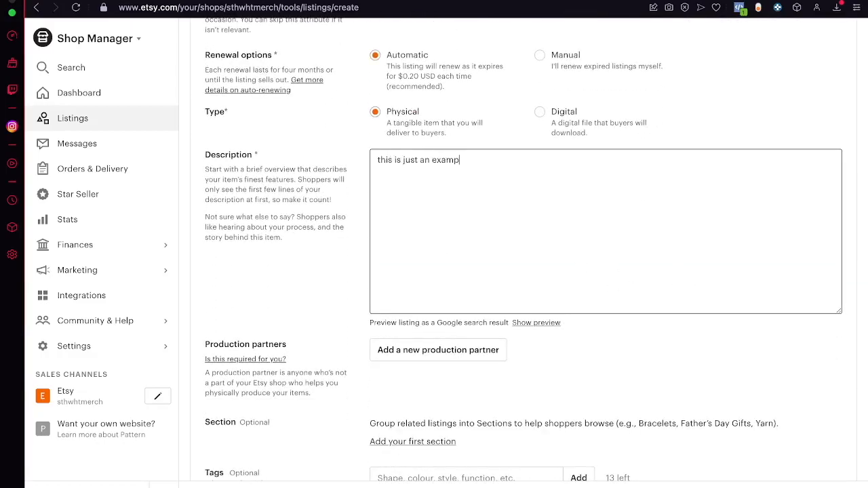
- Set the listing price to MX$ 233 and try to submit the listing
scroll(658, 268, "down", 3)
left_click(422, 407)
type("233")
scroll(557, 416, "down", 2)
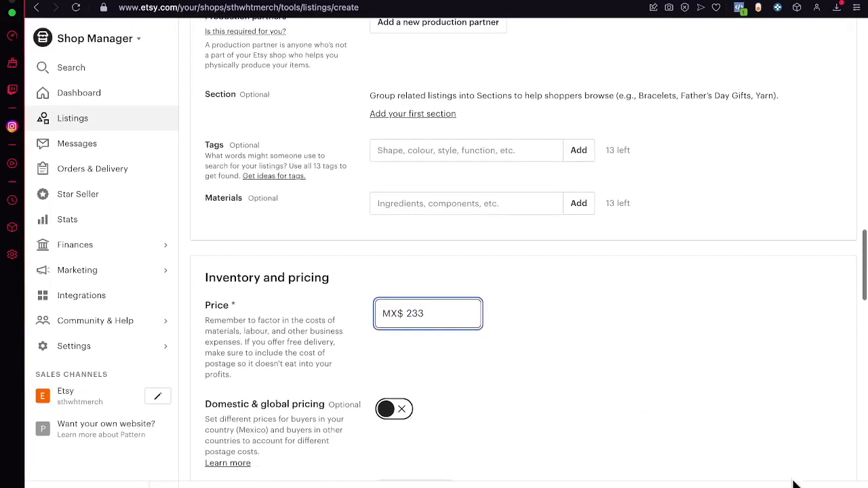
left_click(773, 487)
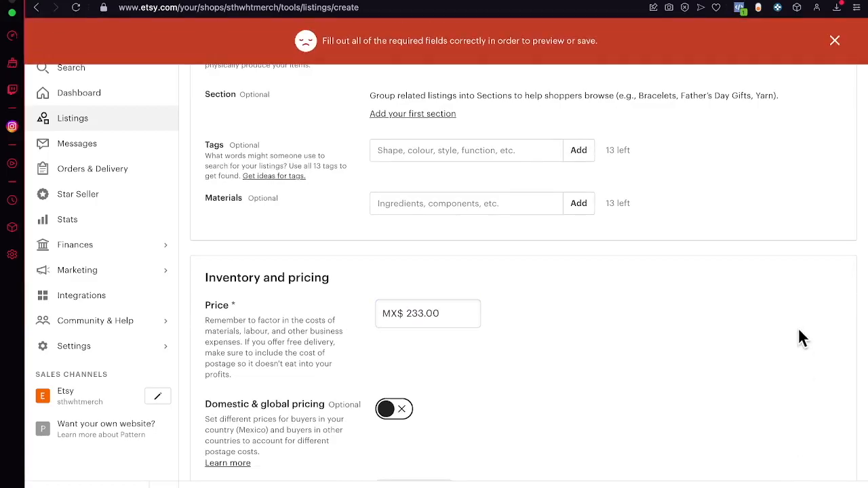
- Select the delivery option "Printful: Mugs (#PF-FRG3)" for the listing
scroll(591, 348, "down", 10)
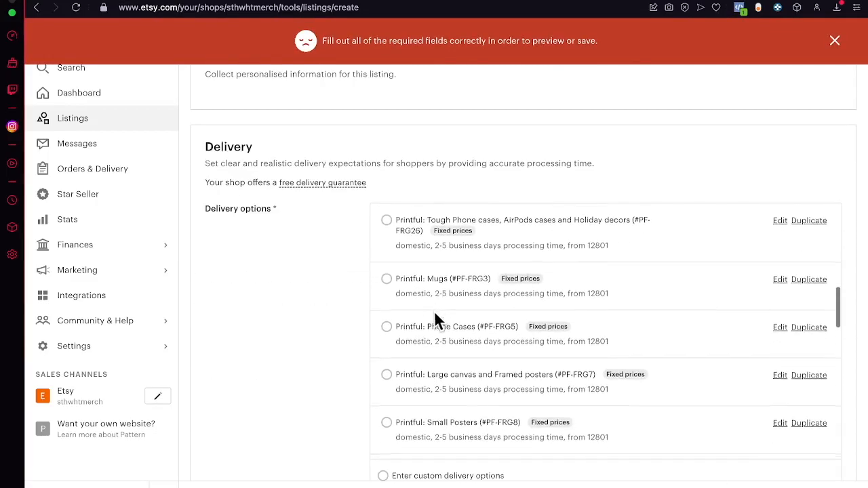
left_click(386, 278)
scroll(407, 302, "down", 10)
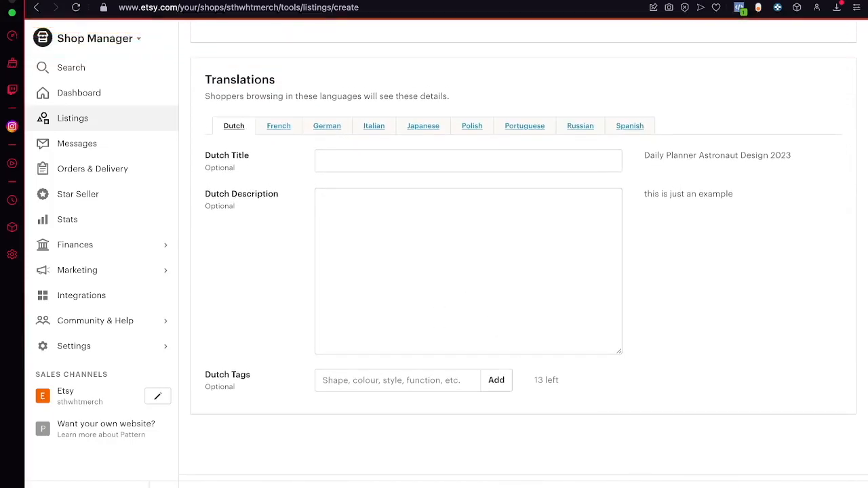
- Set the About this listing details to "I did", "A finished product" and "Made to order", and open the listing preview
scroll(661, 292, "up", 20)
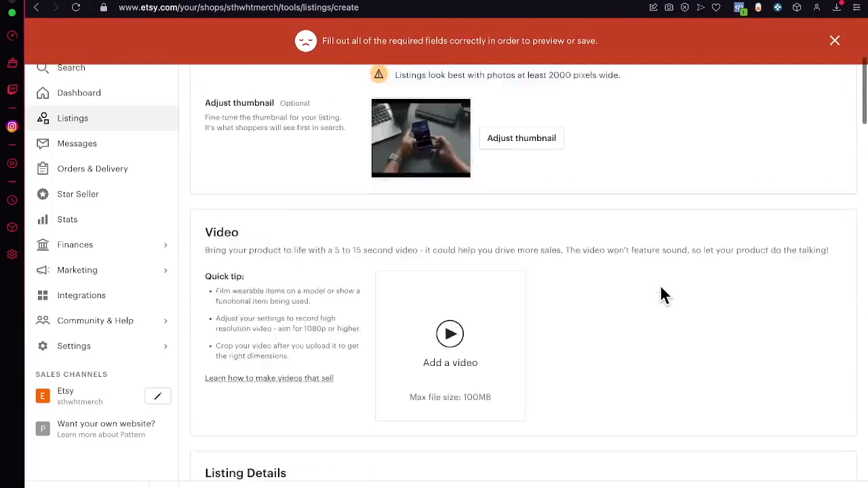
left_click(446, 201)
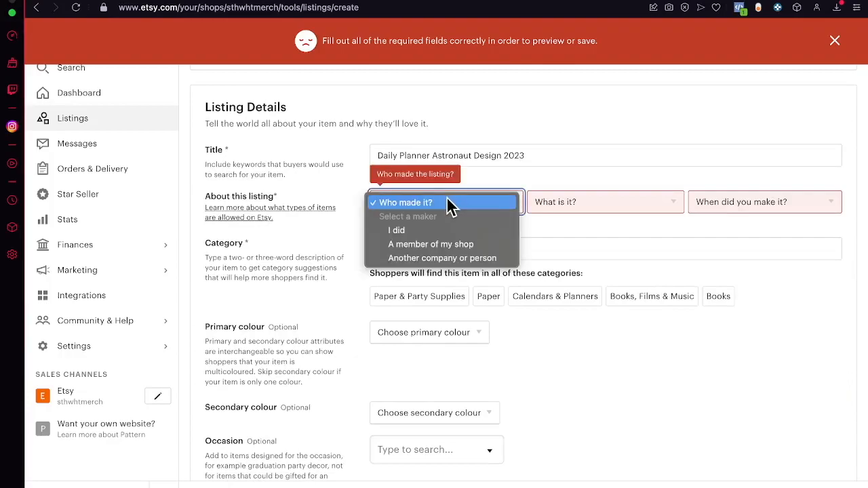
left_click(439, 231)
left_click(575, 204)
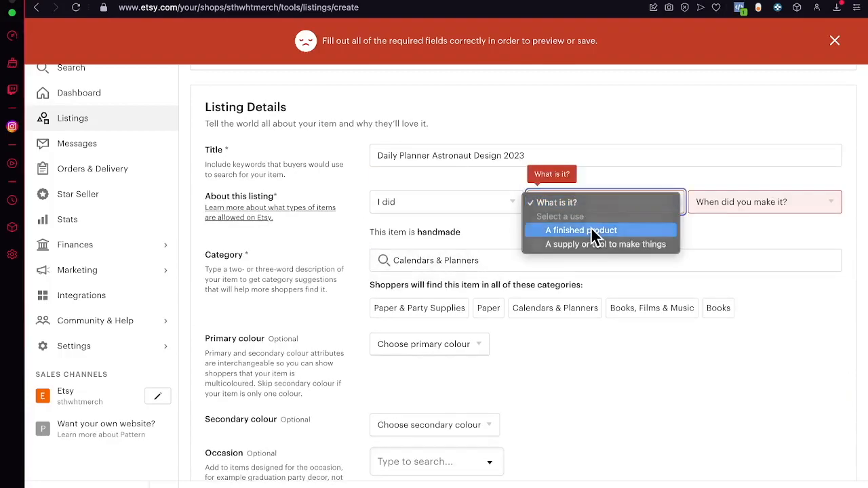
left_click(595, 229)
left_click(774, 204)
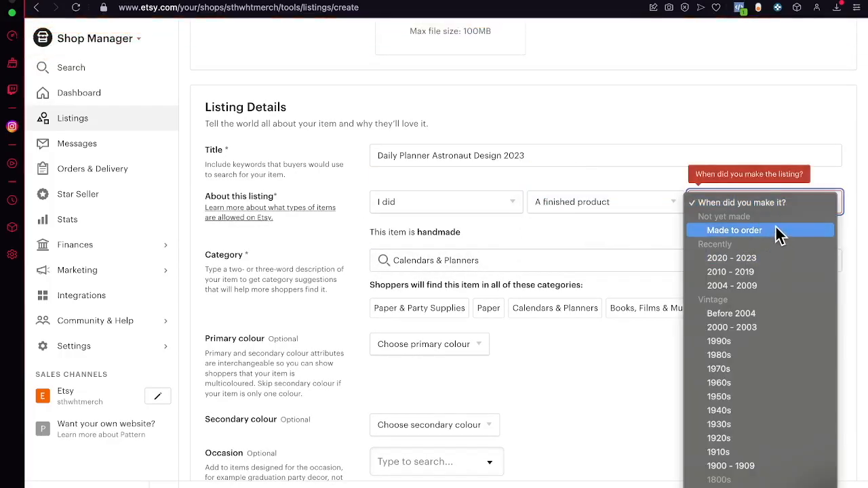
left_click(779, 232)
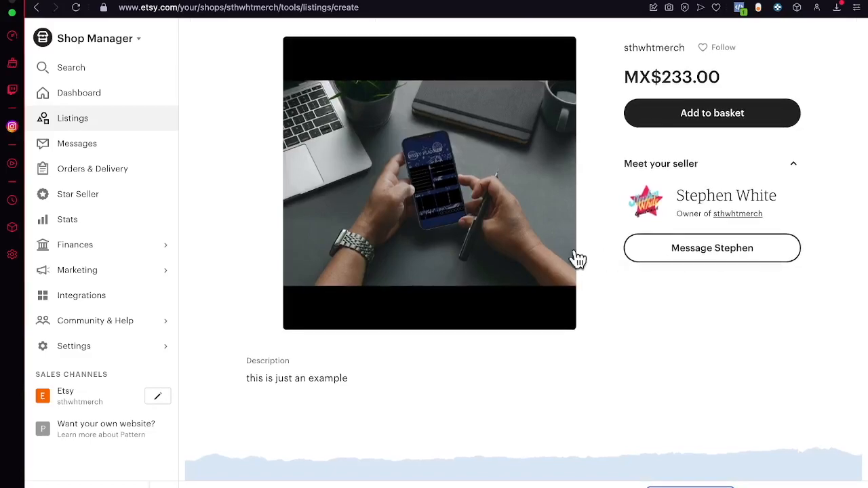
- Examine the enlarged mockup photo in the listing preview, zooming in and out, and close it
left_click(453, 212)
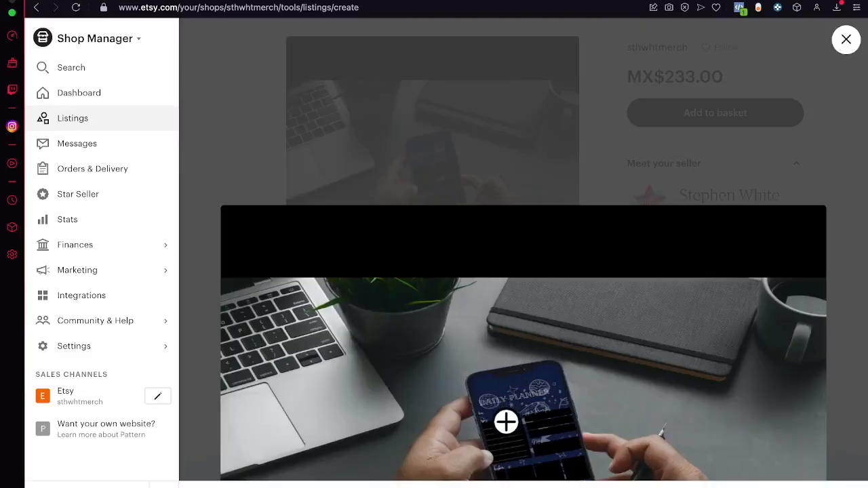
scroll(527, 384, "down", 5)
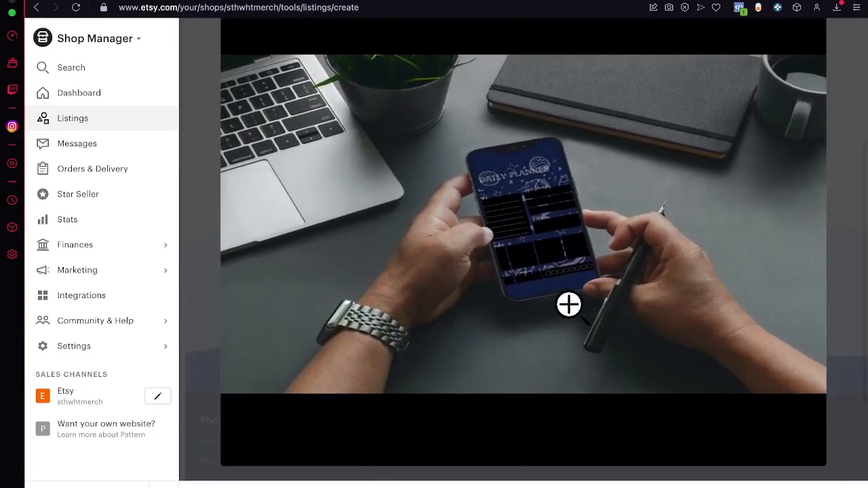
left_click(567, 305)
left_click(568, 305)
left_click(859, 215)
scroll(779, 216, "up", 3)
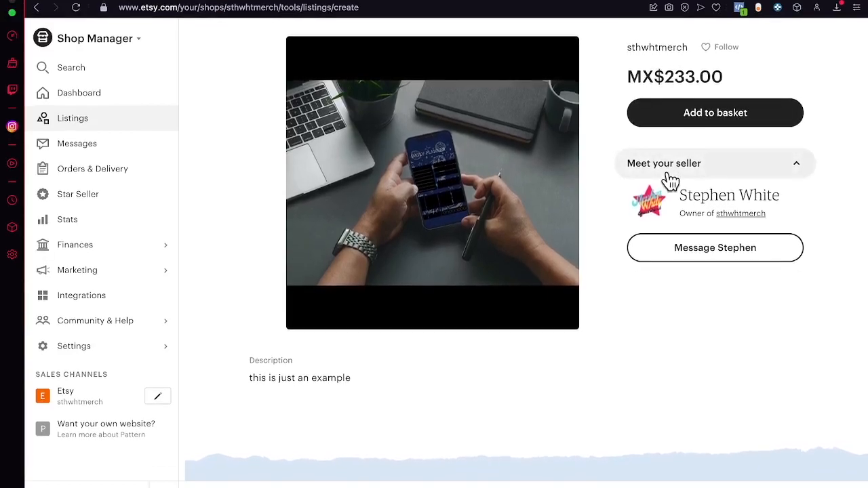
- Cancel leaving the listing page for the Etsy shop, and submit the previewed listing
left_click(88, 401)
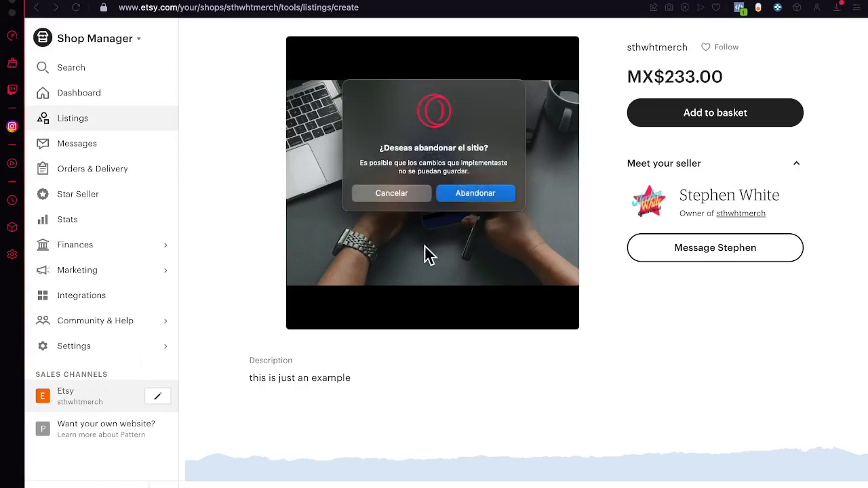
left_click(422, 195)
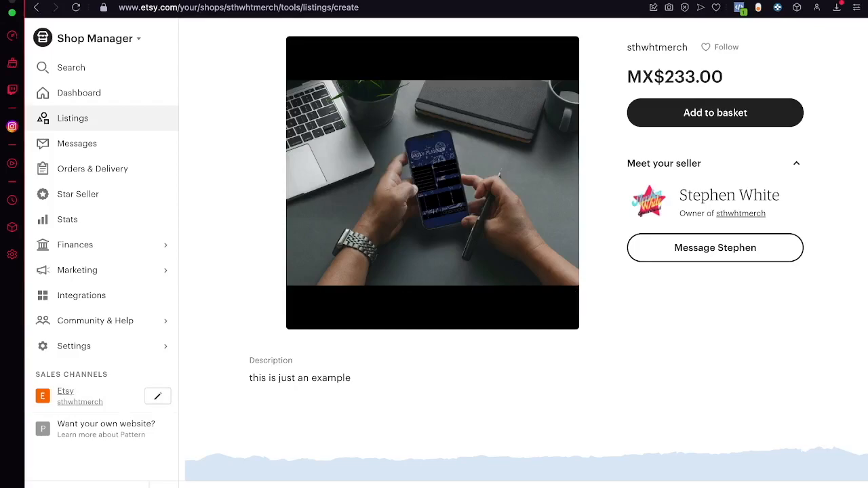
left_click(773, 487)
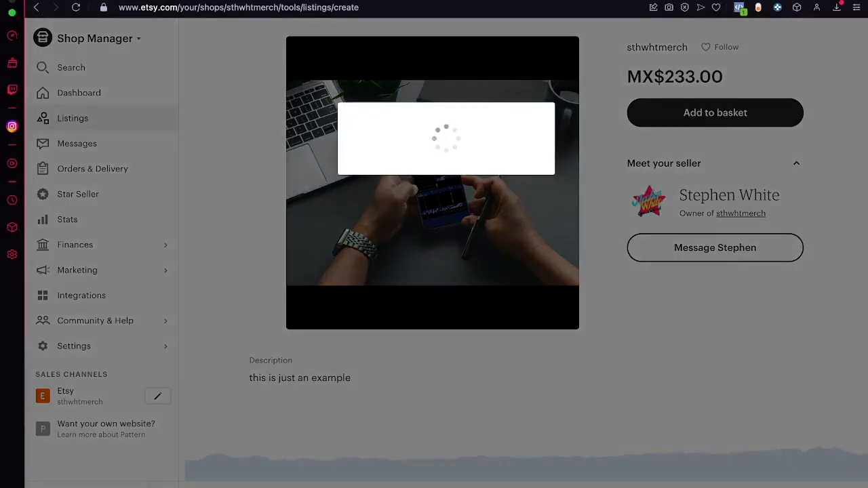